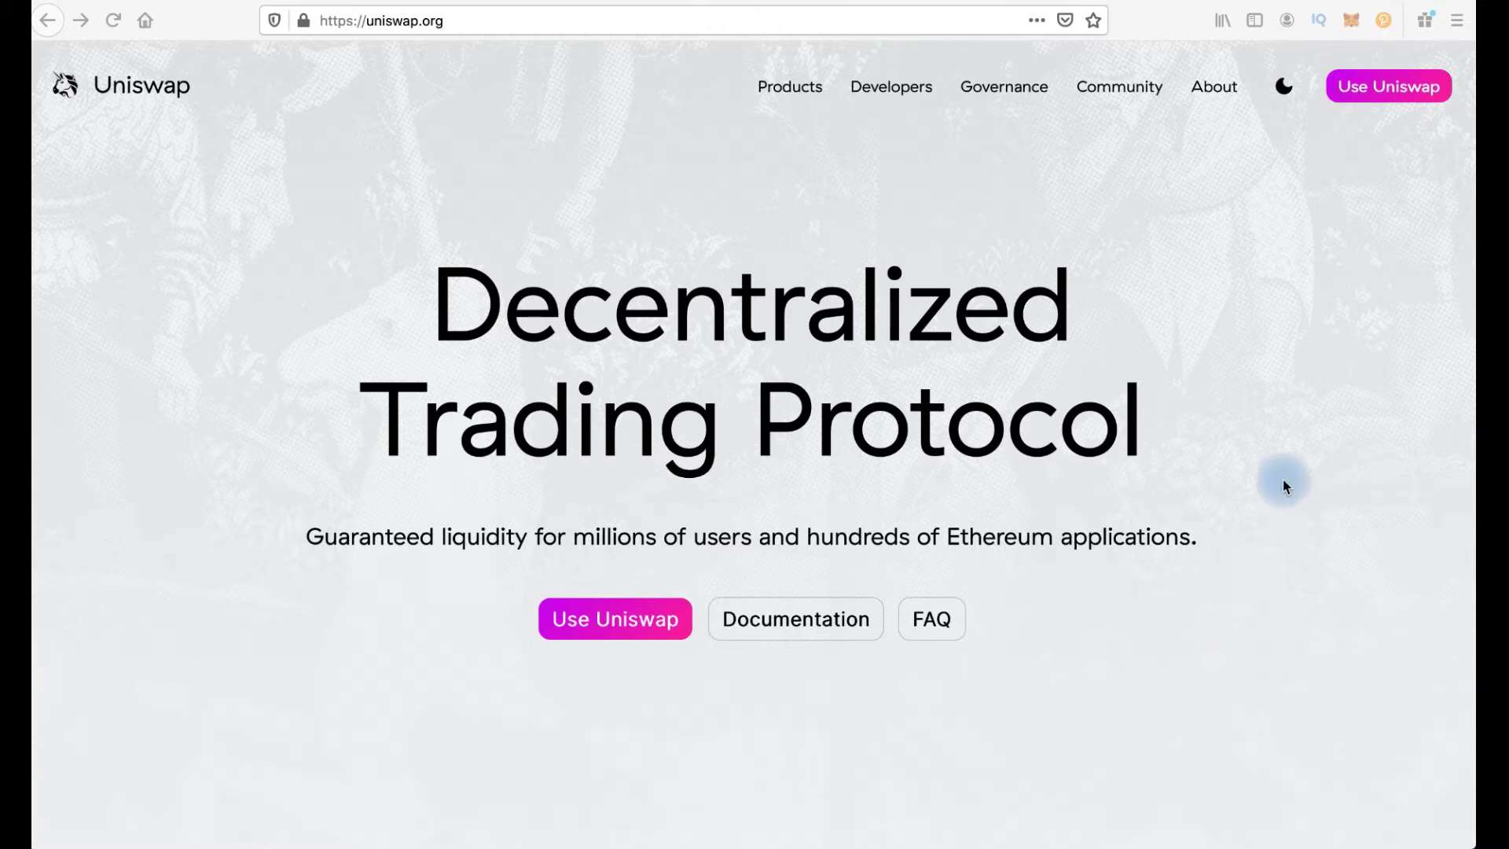
Step: Launch the Uniswap app and connect the unlocked MetaMask wallet holding 0.824318 ETH
click(1362, 90)
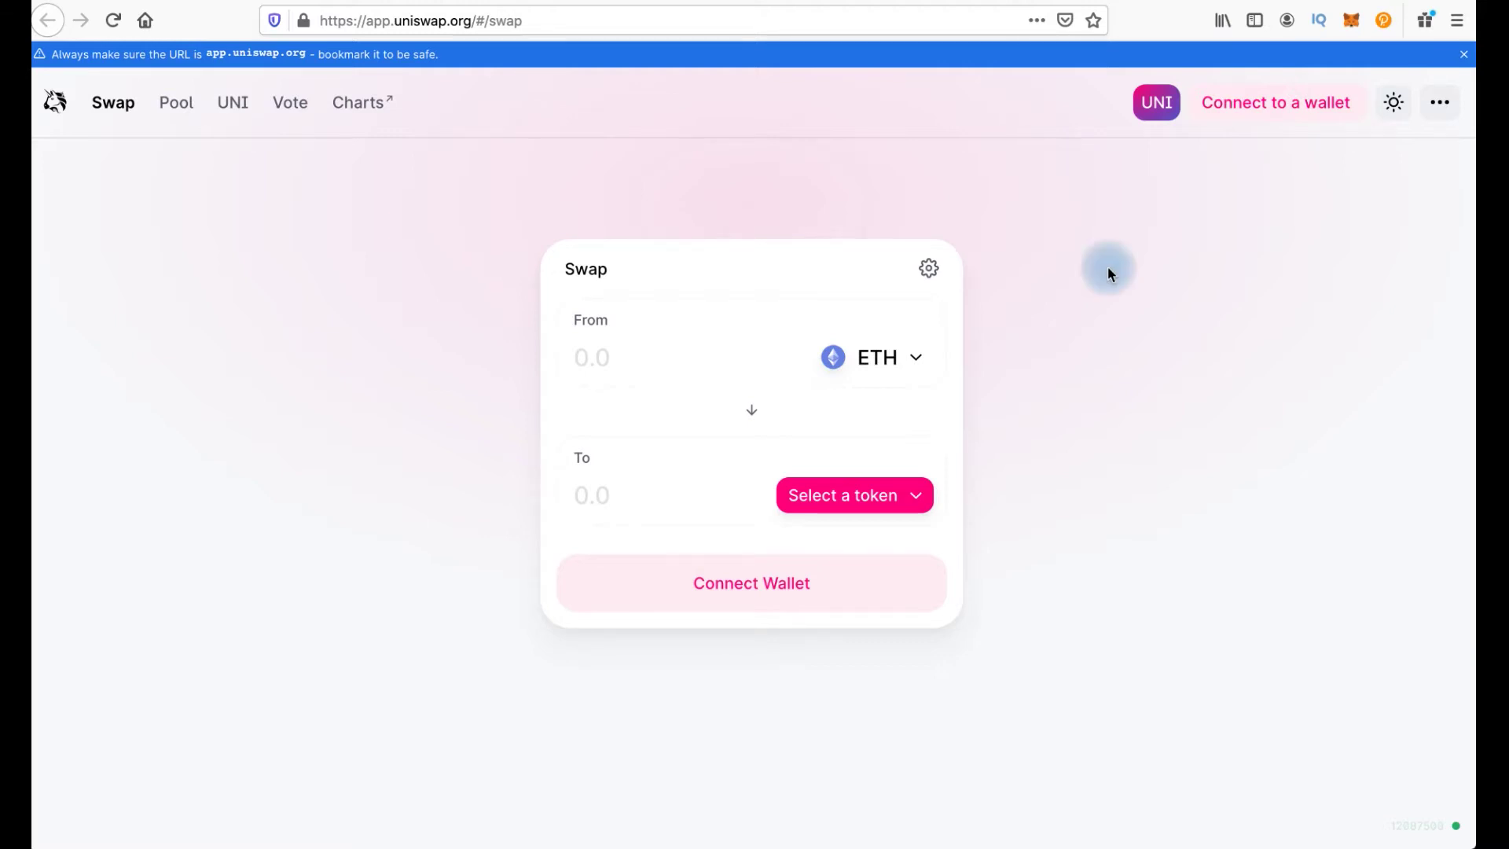
click(1260, 102)
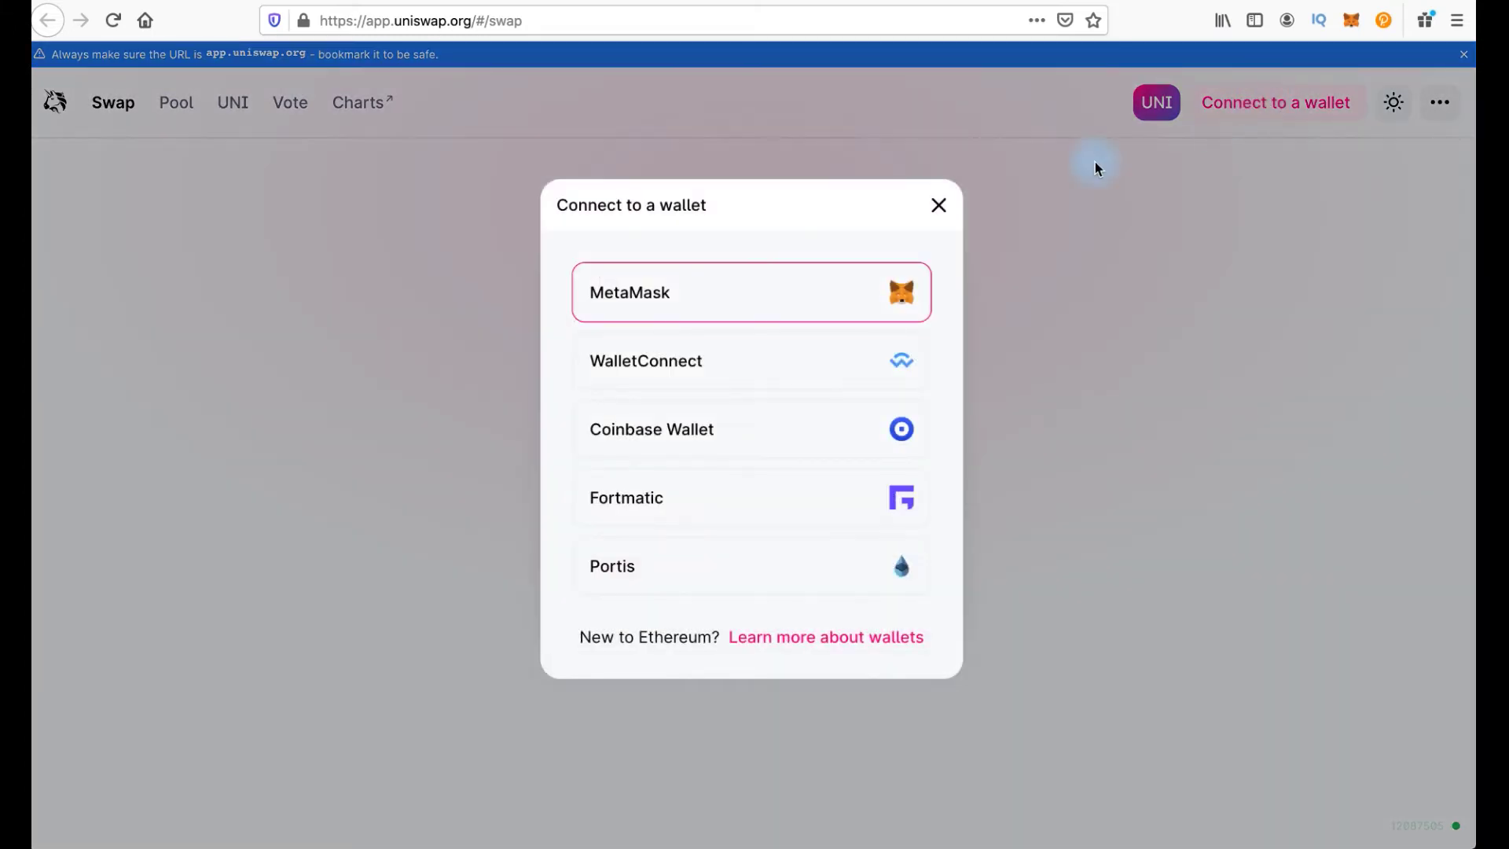
click(806, 293)
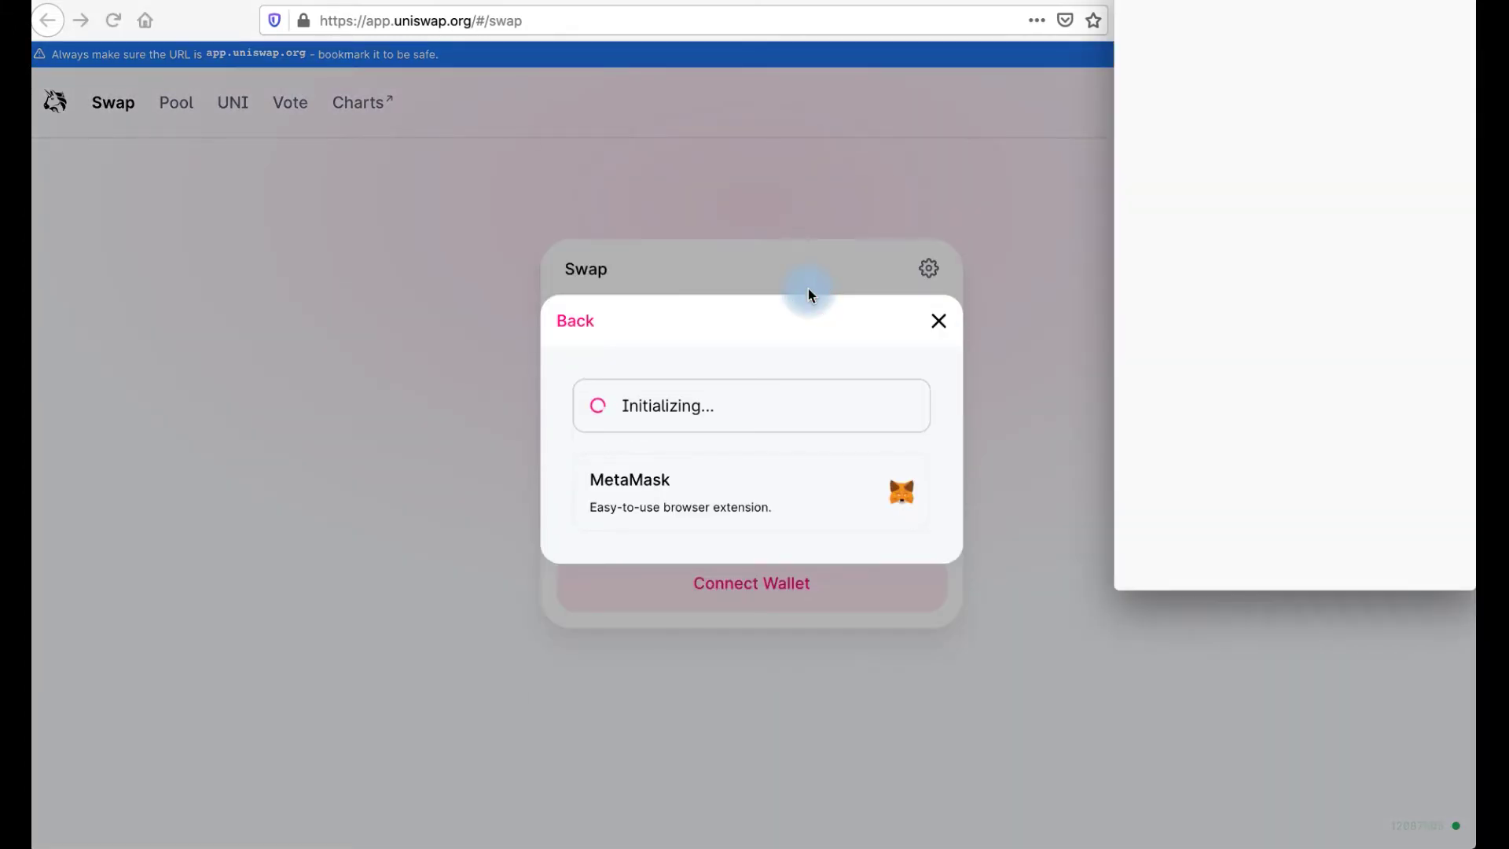
click(1257, 390)
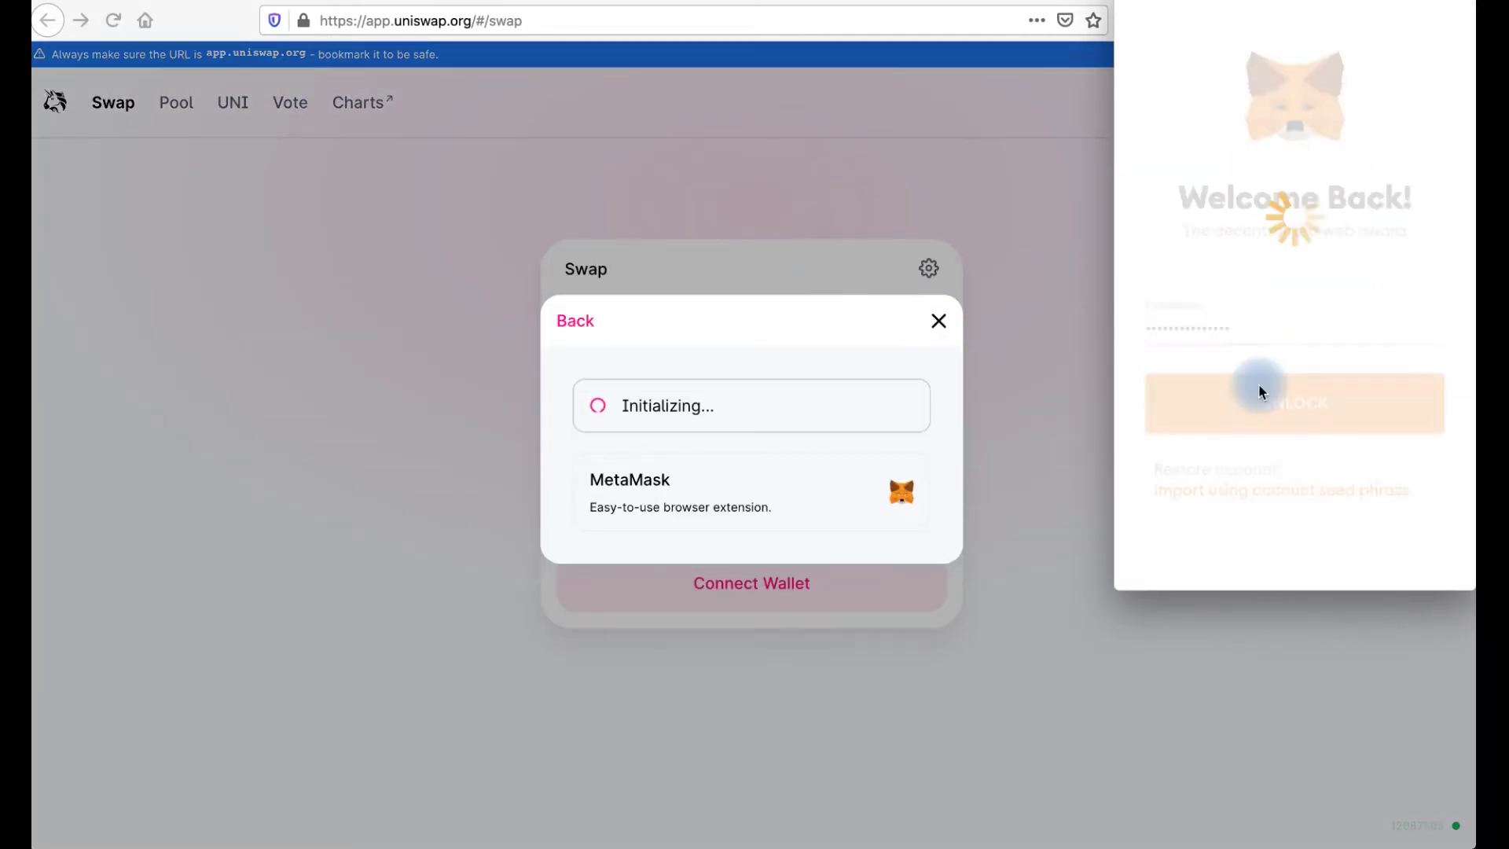
click(1125, 108)
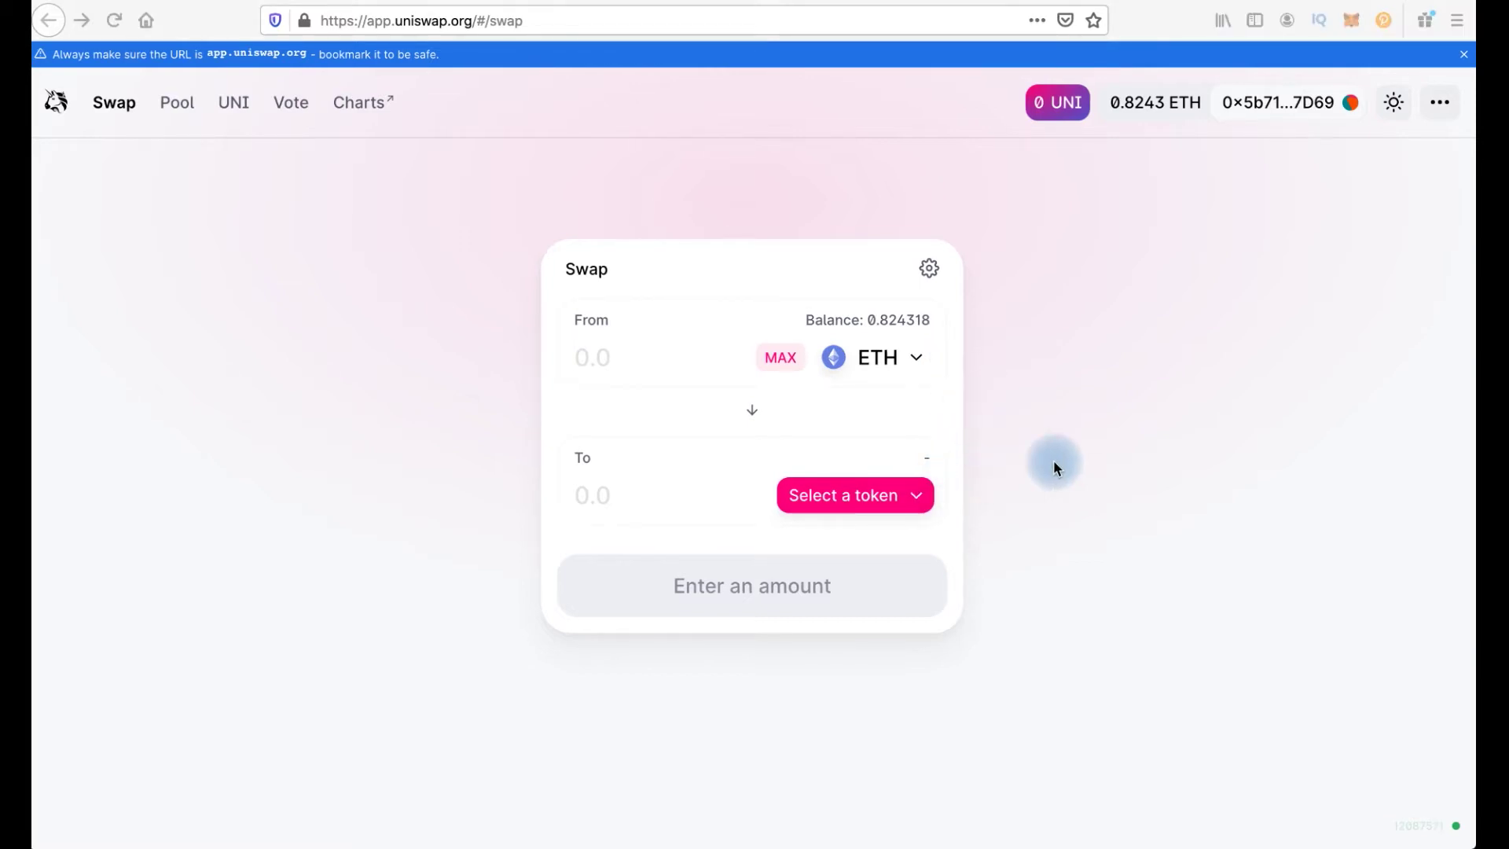
click(924, 504)
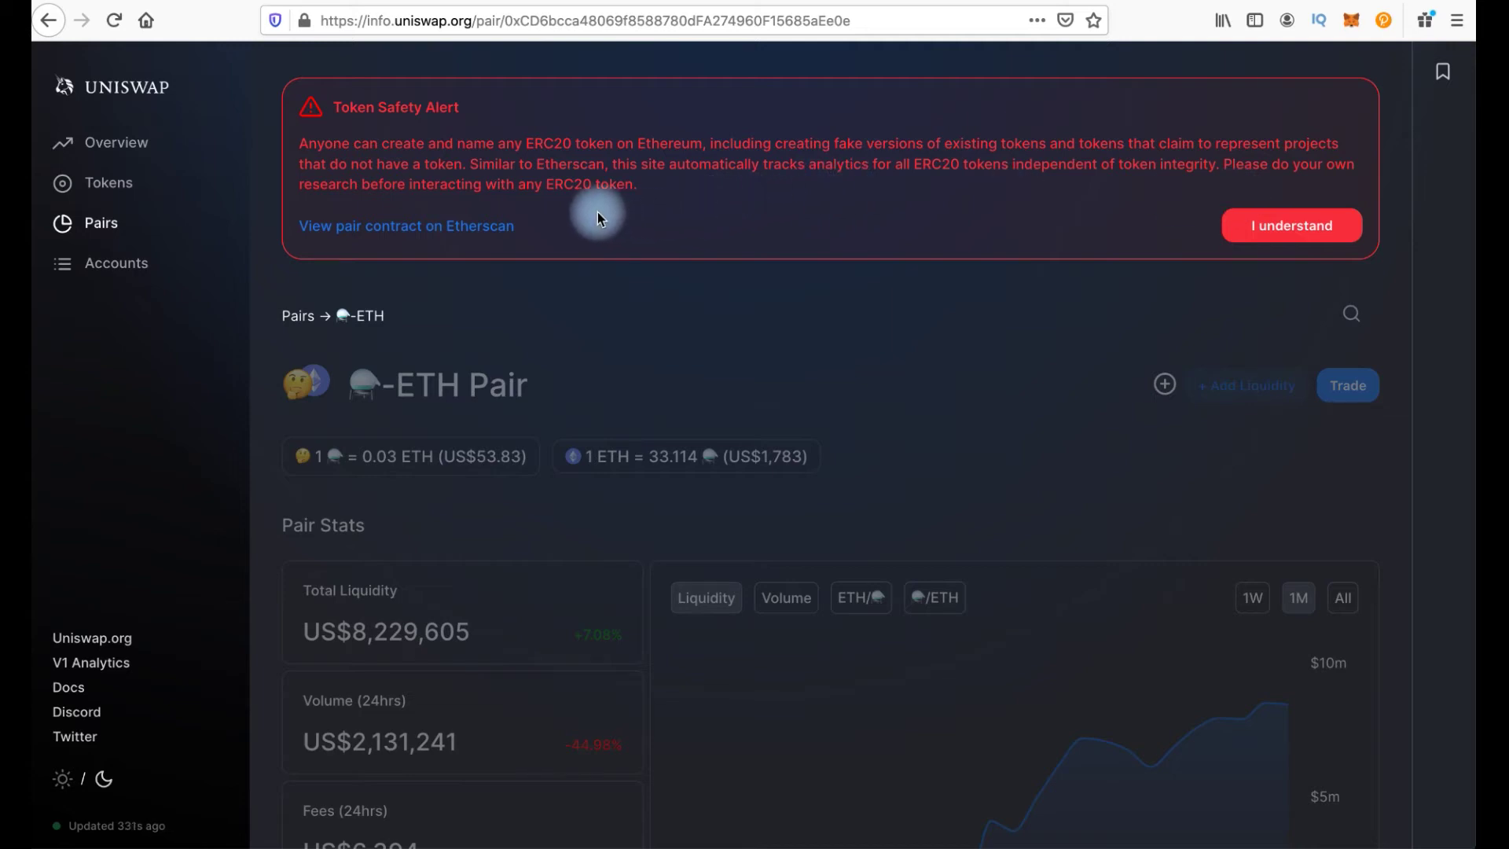
Step: Acknowledge the token safety alert on the Alchemist–ETH pair page
click(1249, 226)
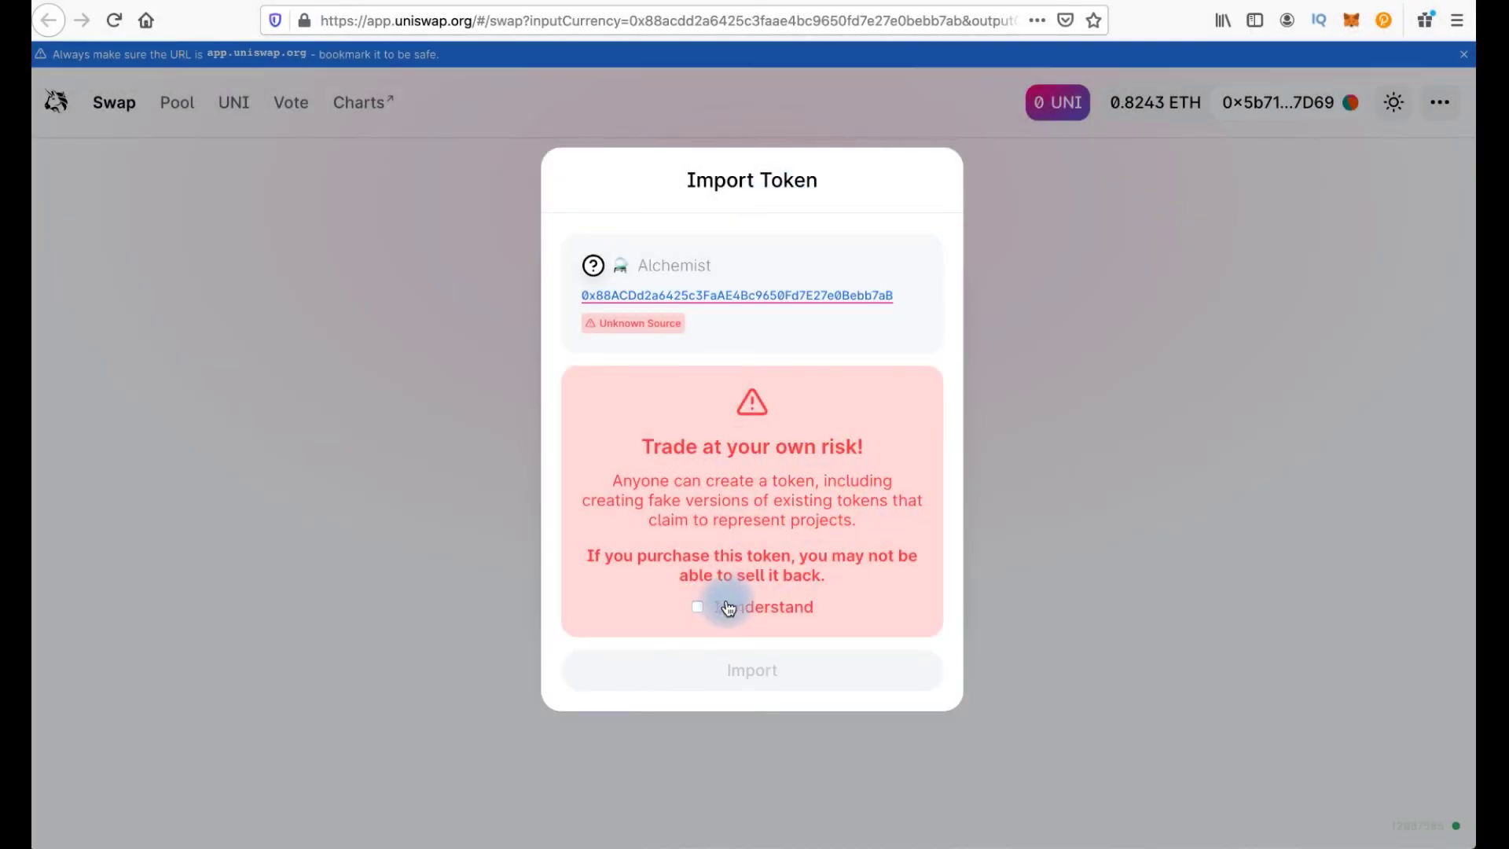
Step: Accept the unknown-source warning and import the Alchemist token into the swap form
click(700, 607)
click(783, 678)
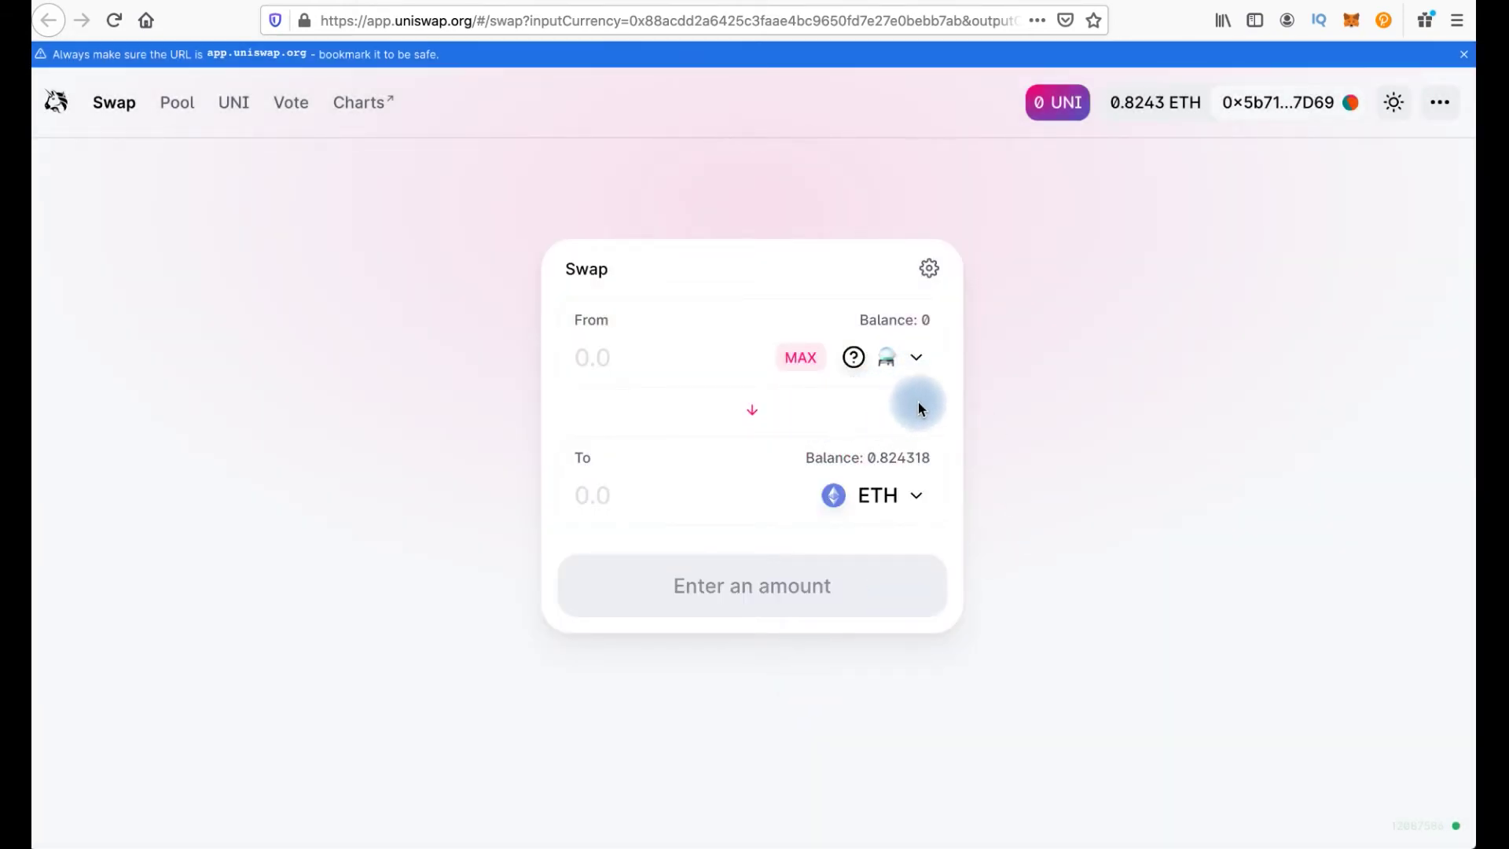
Step: Reverse the swap and pay 0.57 ETH for about 18.7839 Alchemist tokens, minimum 18.69
click(752, 410)
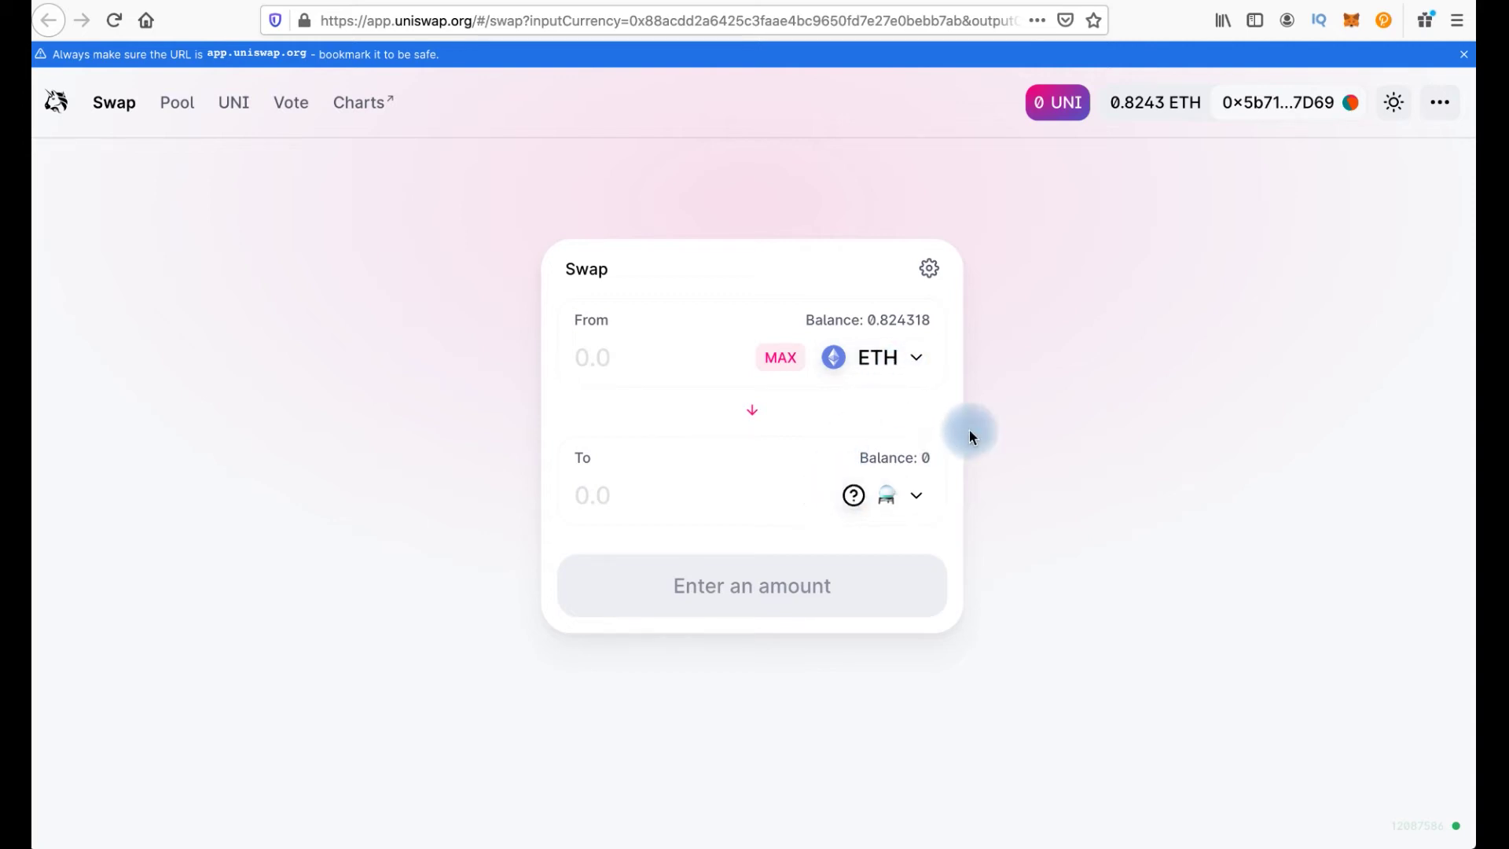
click(668, 340)
text(0.)
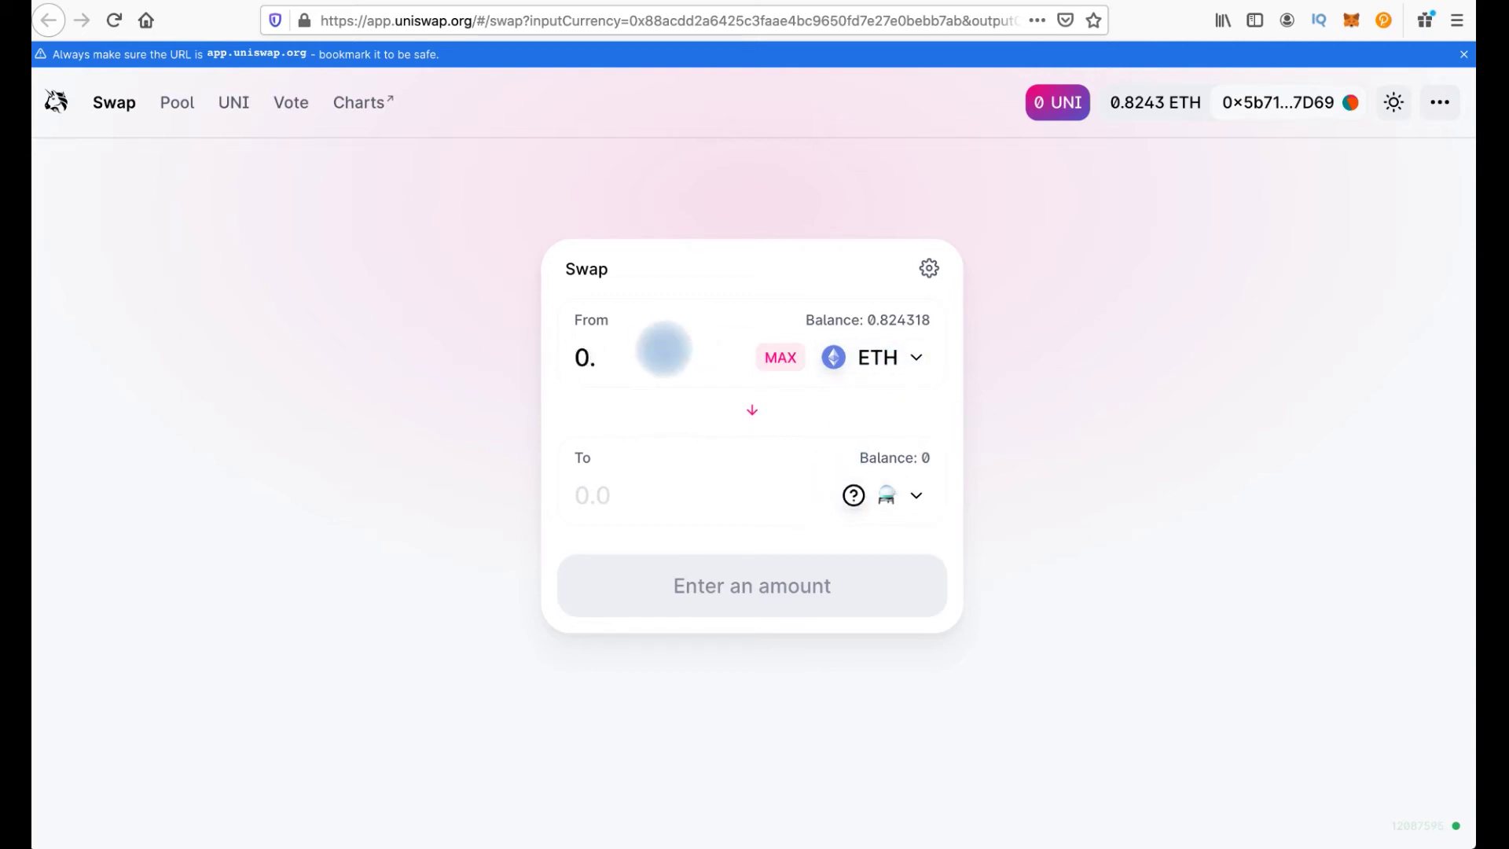
text(57)
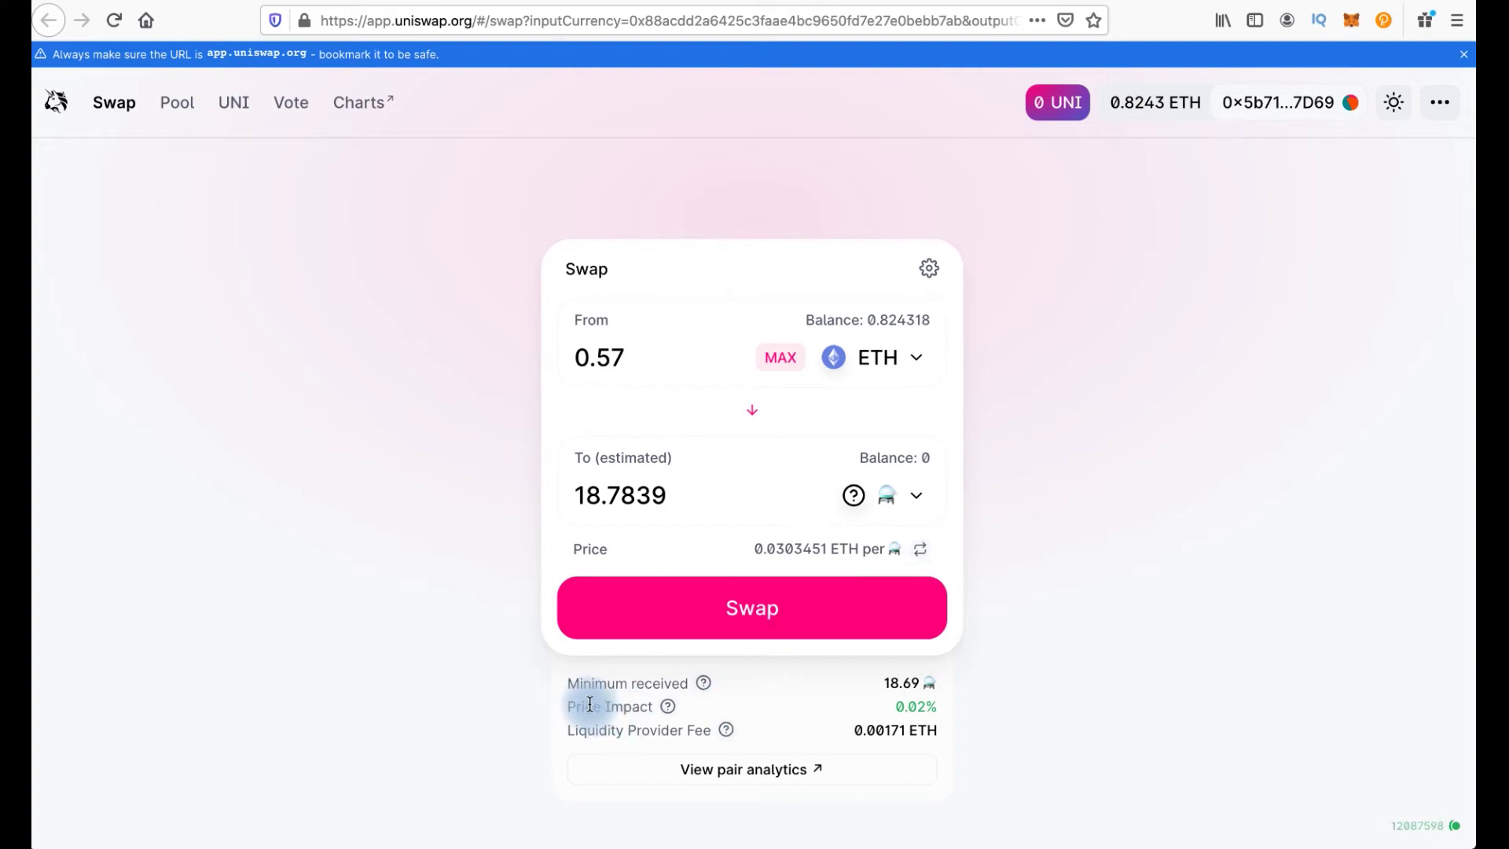
mouse_move(703, 681)
mouse_move(670, 710)
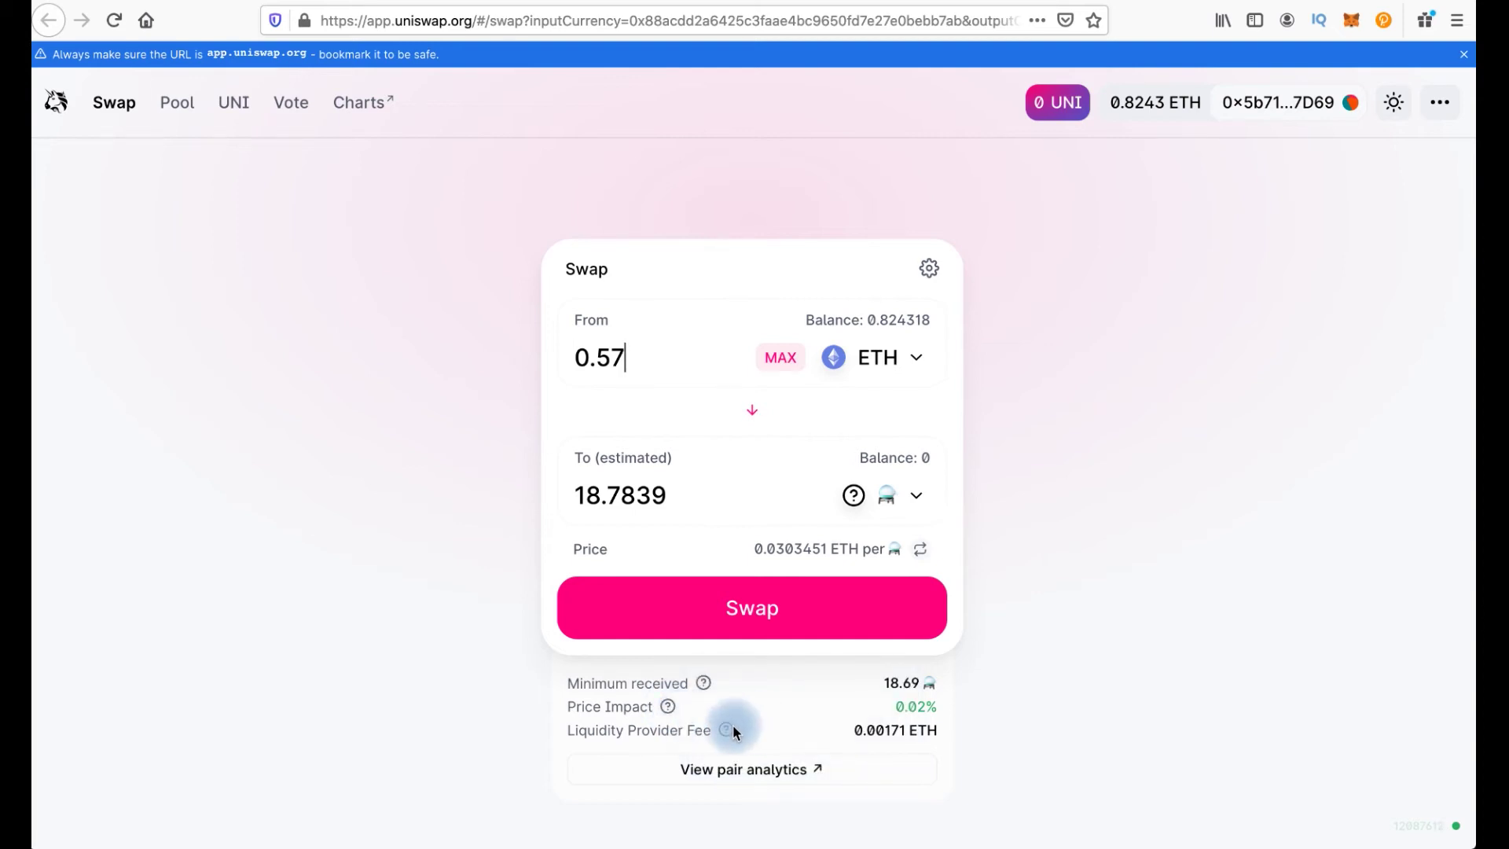
mouse_move(730, 726)
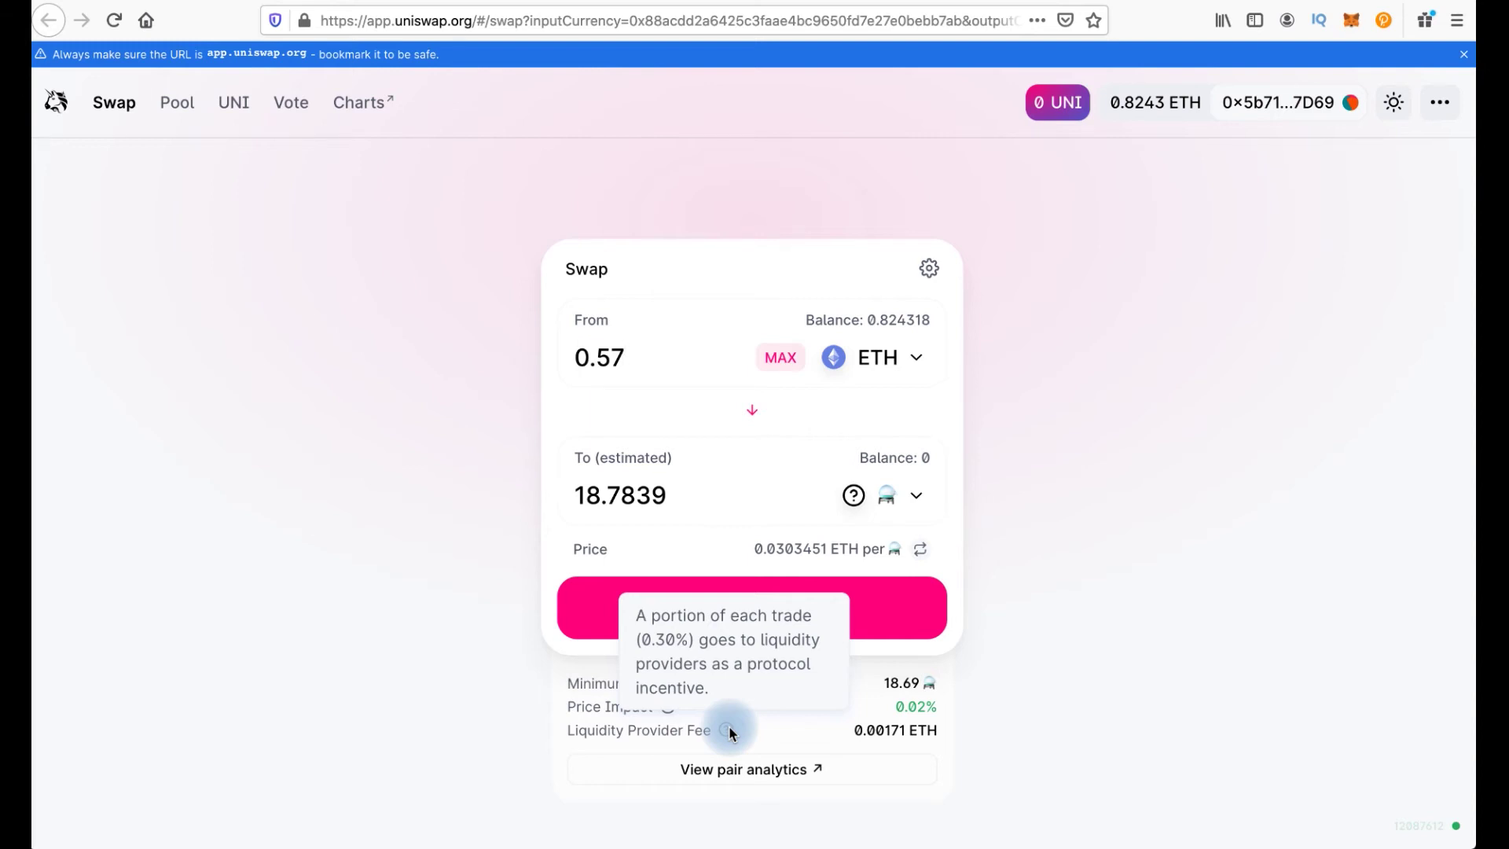
Step: Set a custom 2% slippage tolerance and turn on Expert Mode, dismissing its confirmation prompt
click(931, 275)
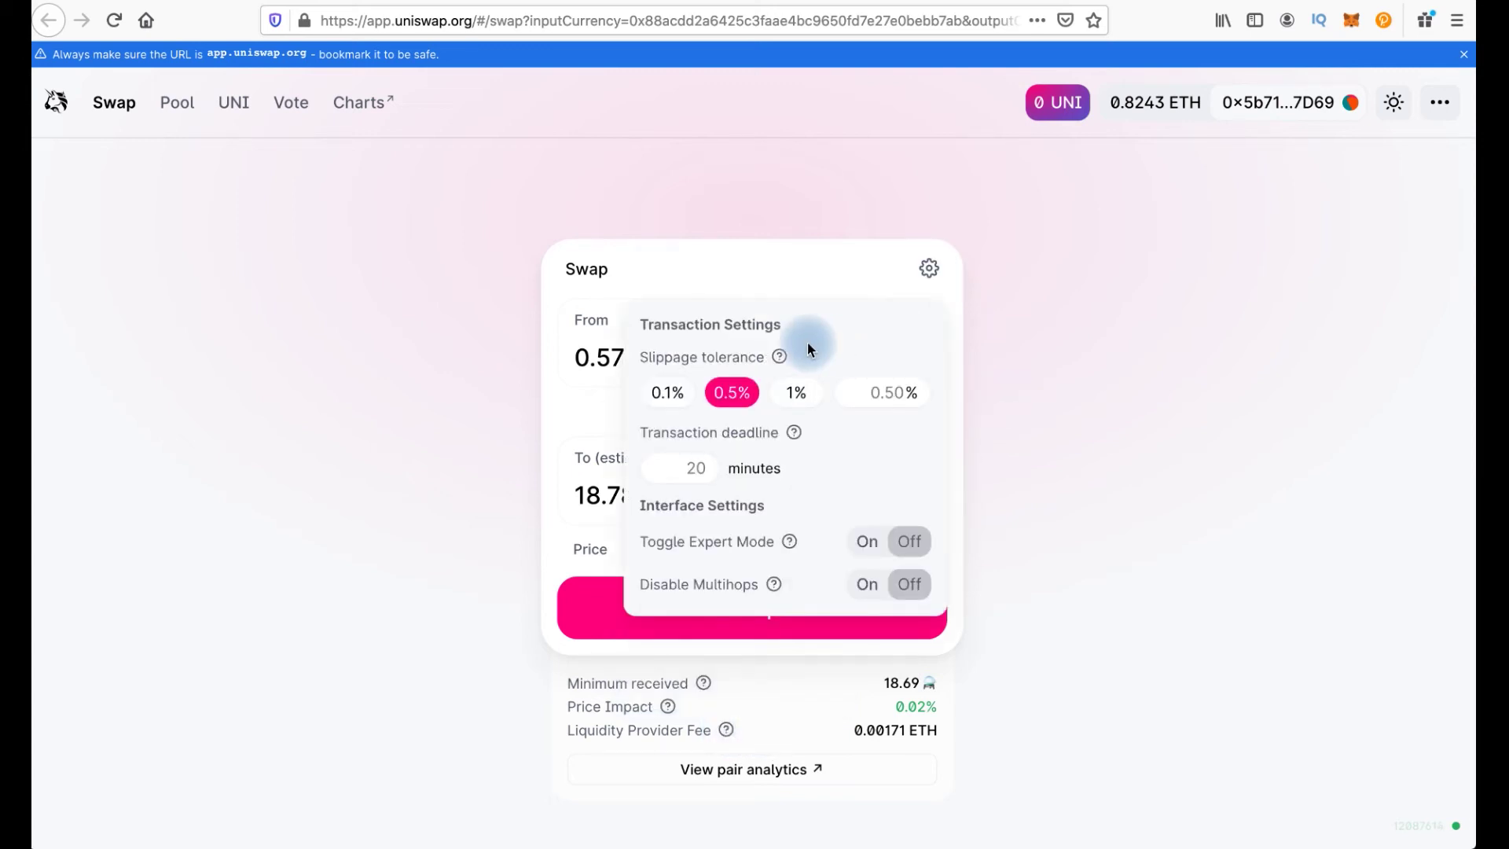
click(857, 390)
text(2)
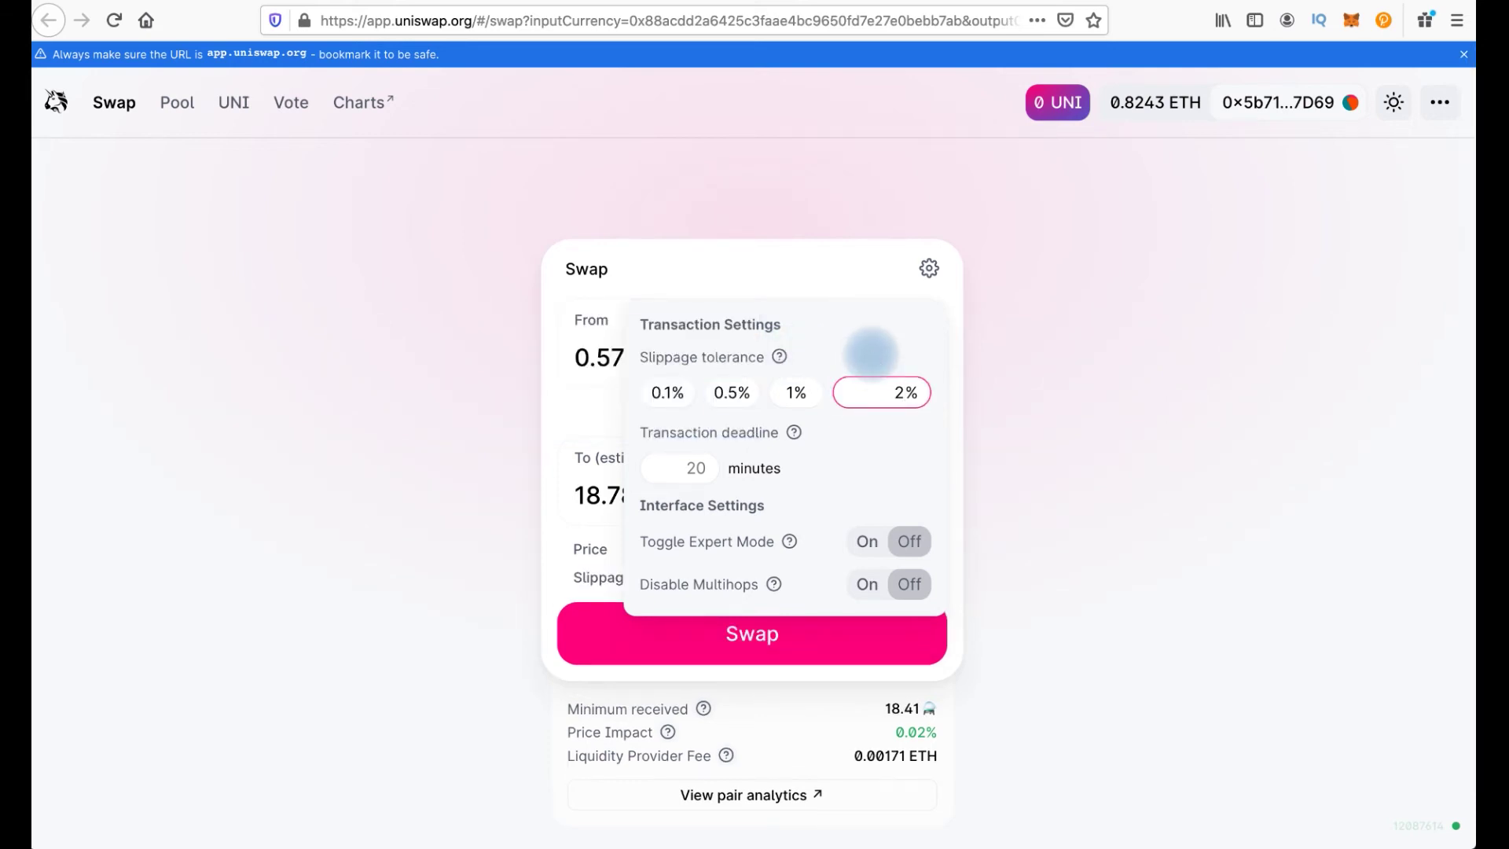
mouse_move(784, 360)
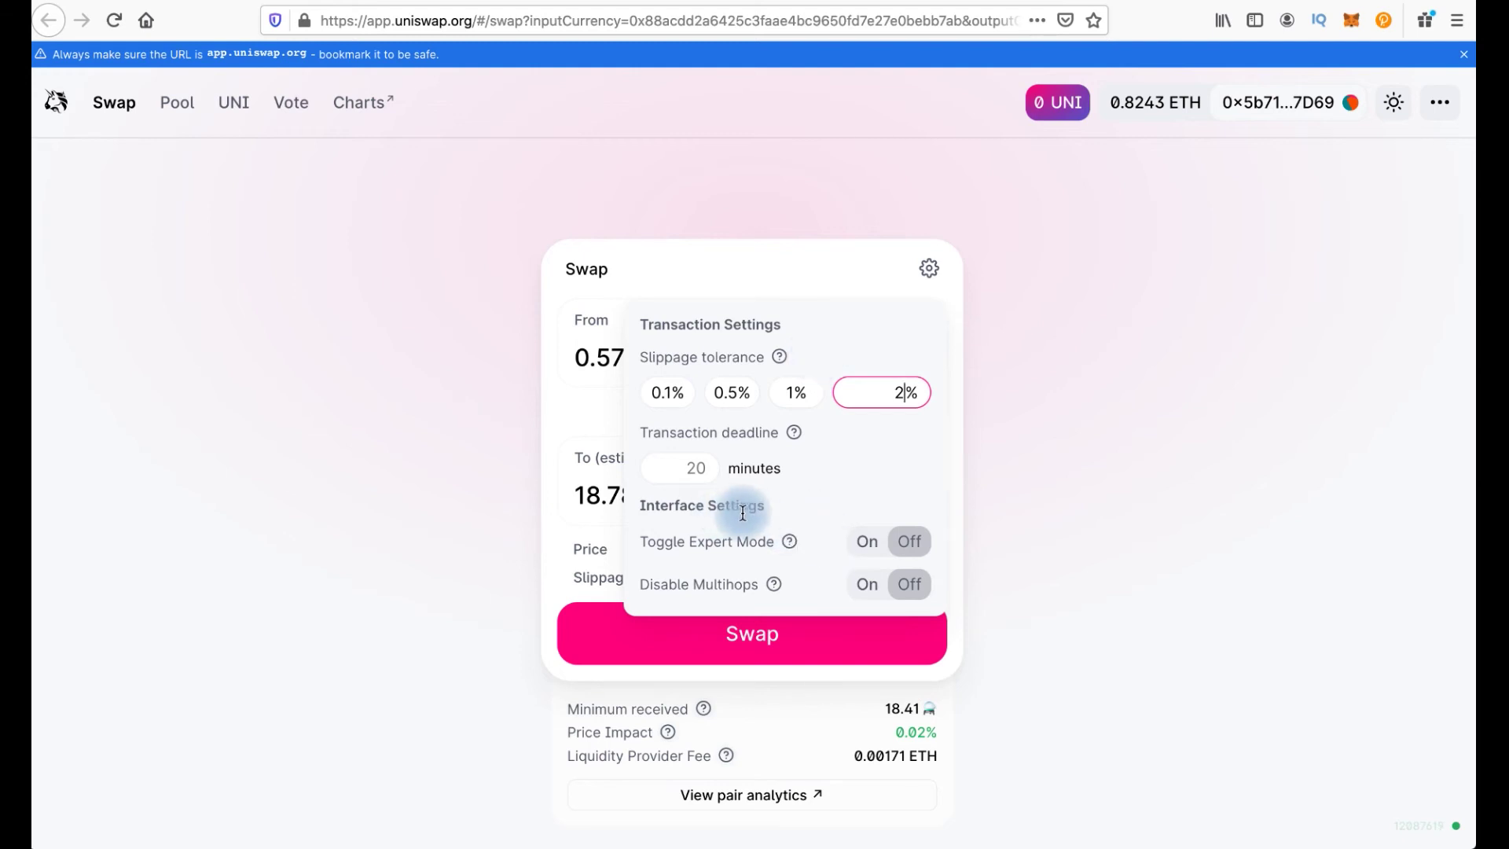
click(868, 542)
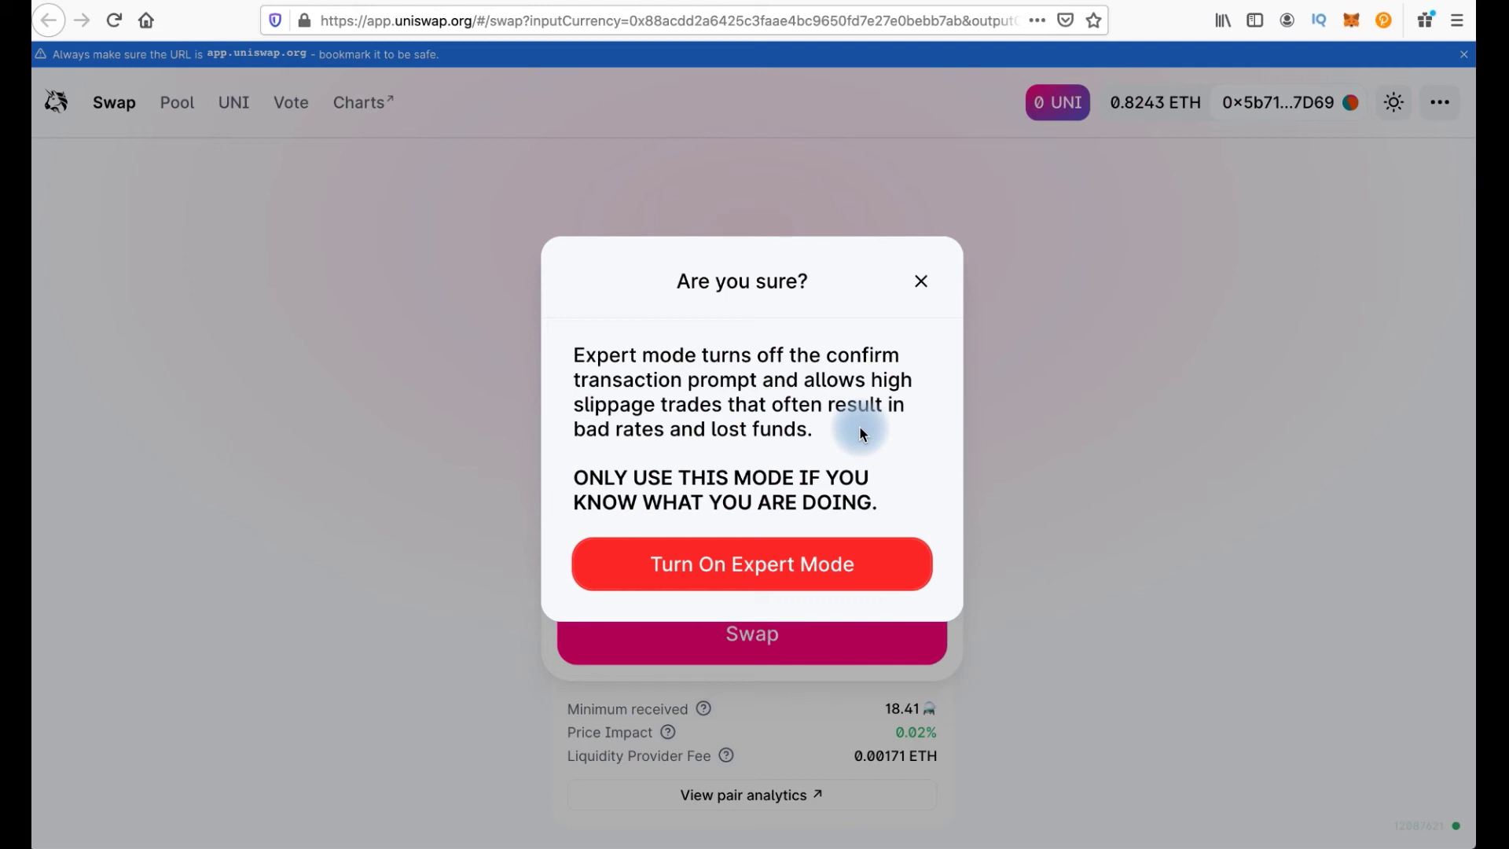
click(920, 276)
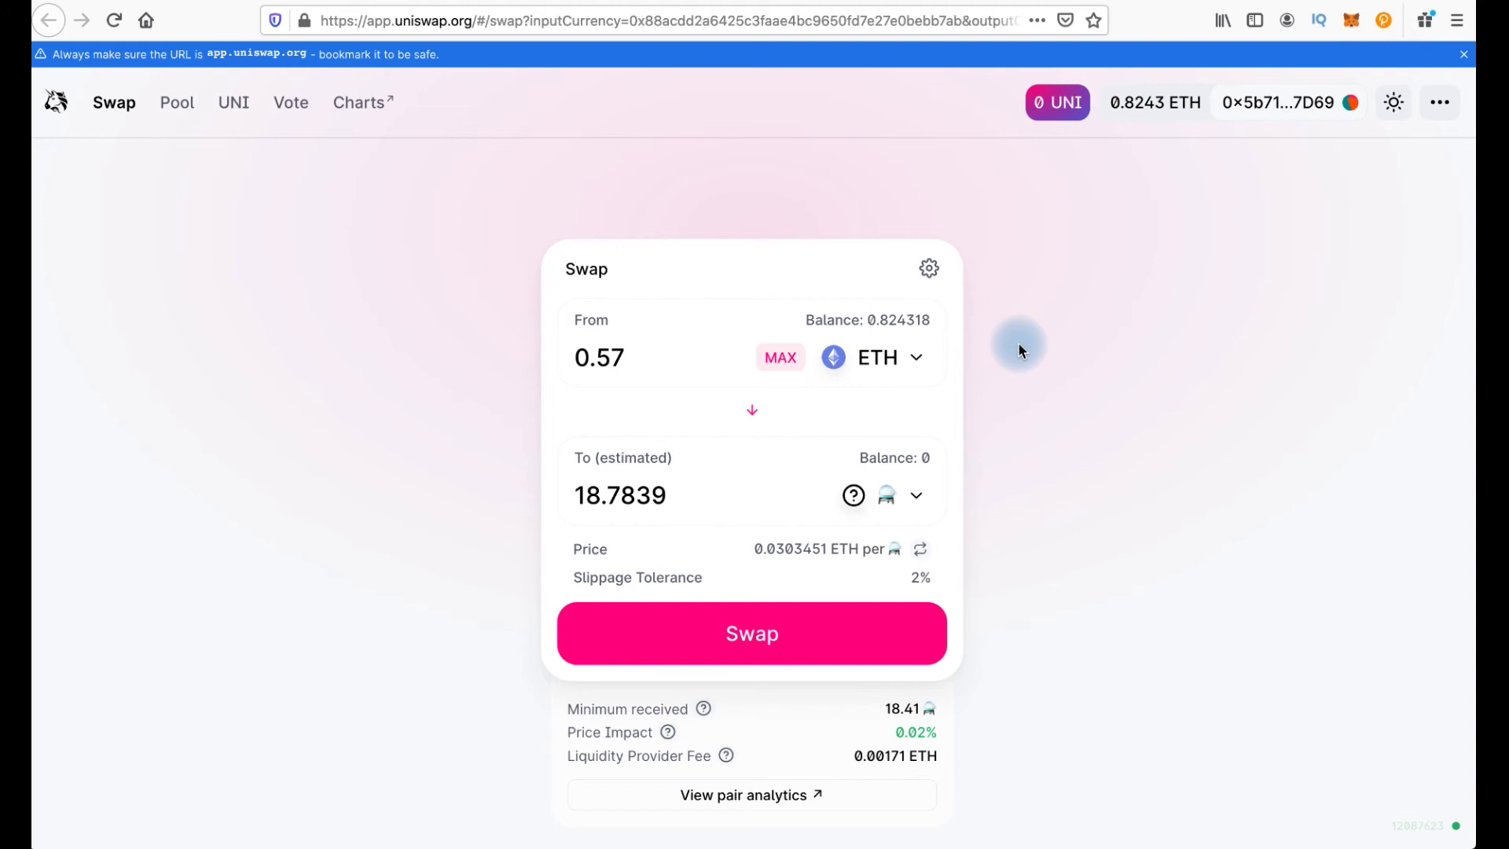
Step: Review and confirm the 0.57 ETH swap, then return to the submitted transaction in Uniswap
click(898, 613)
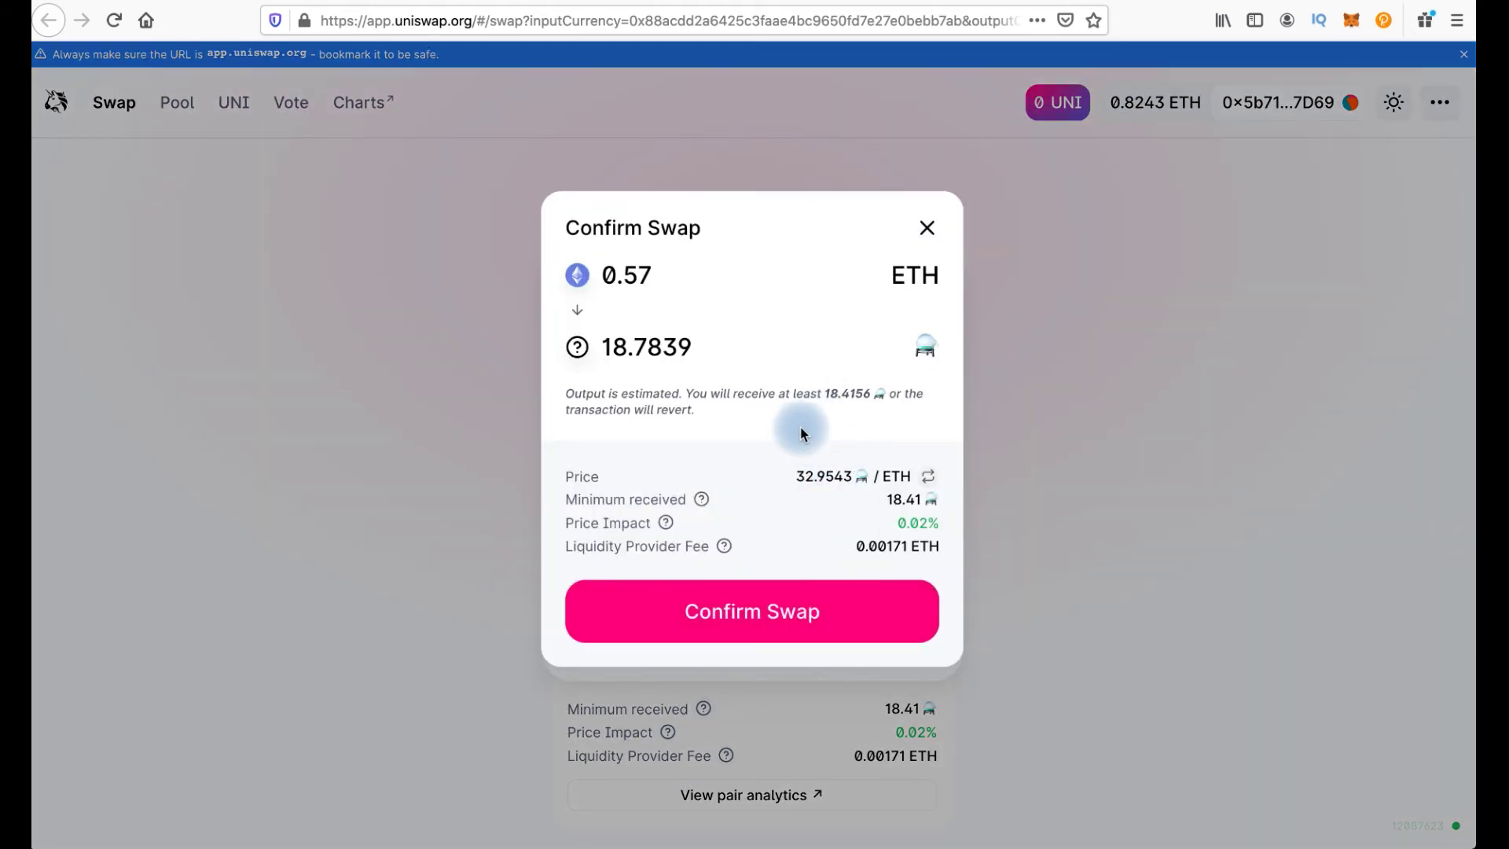
click(856, 623)
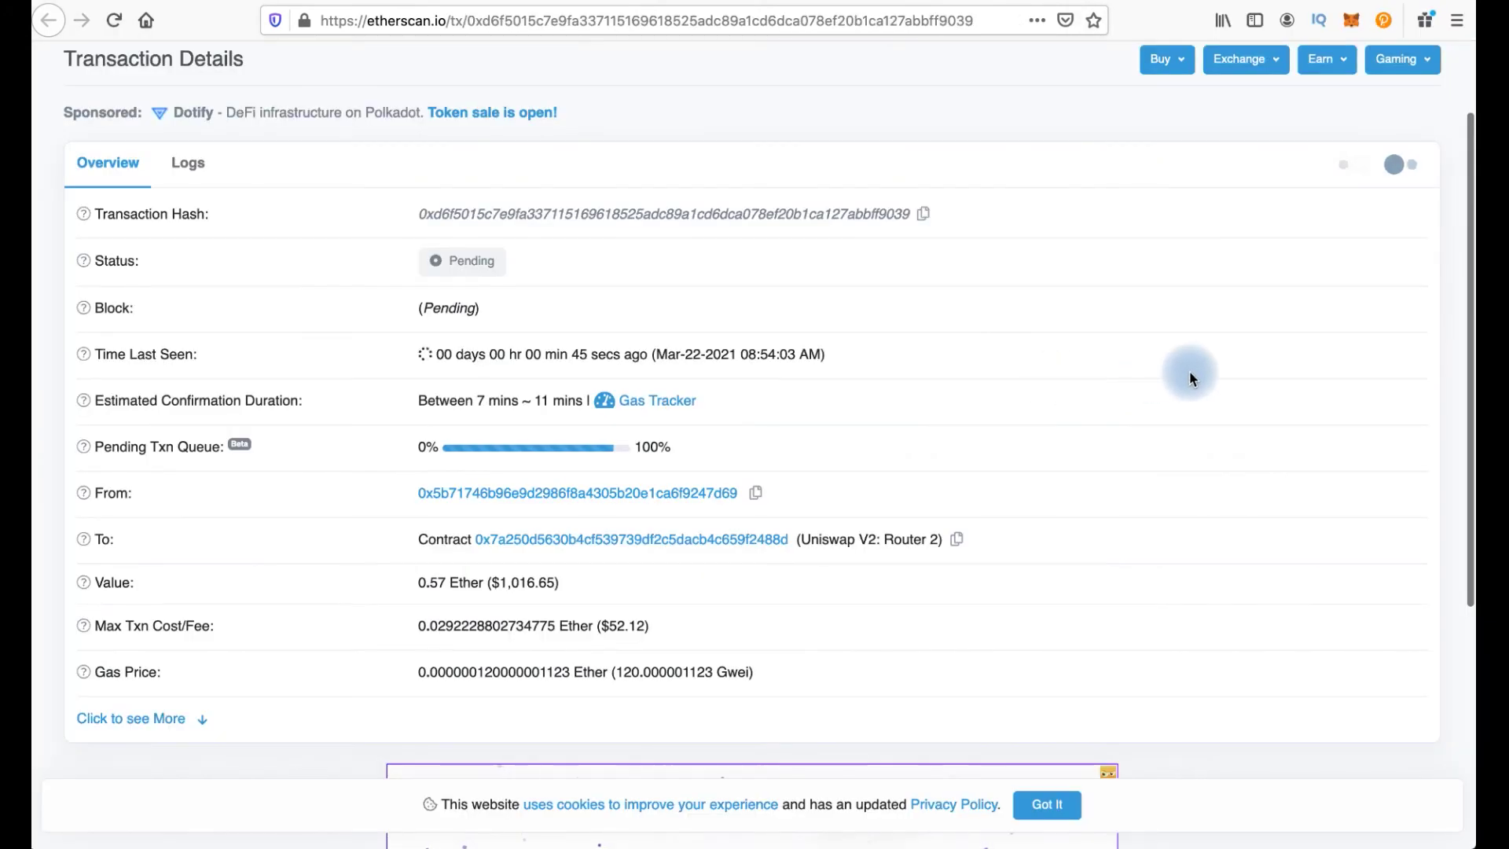
click(928, 1)
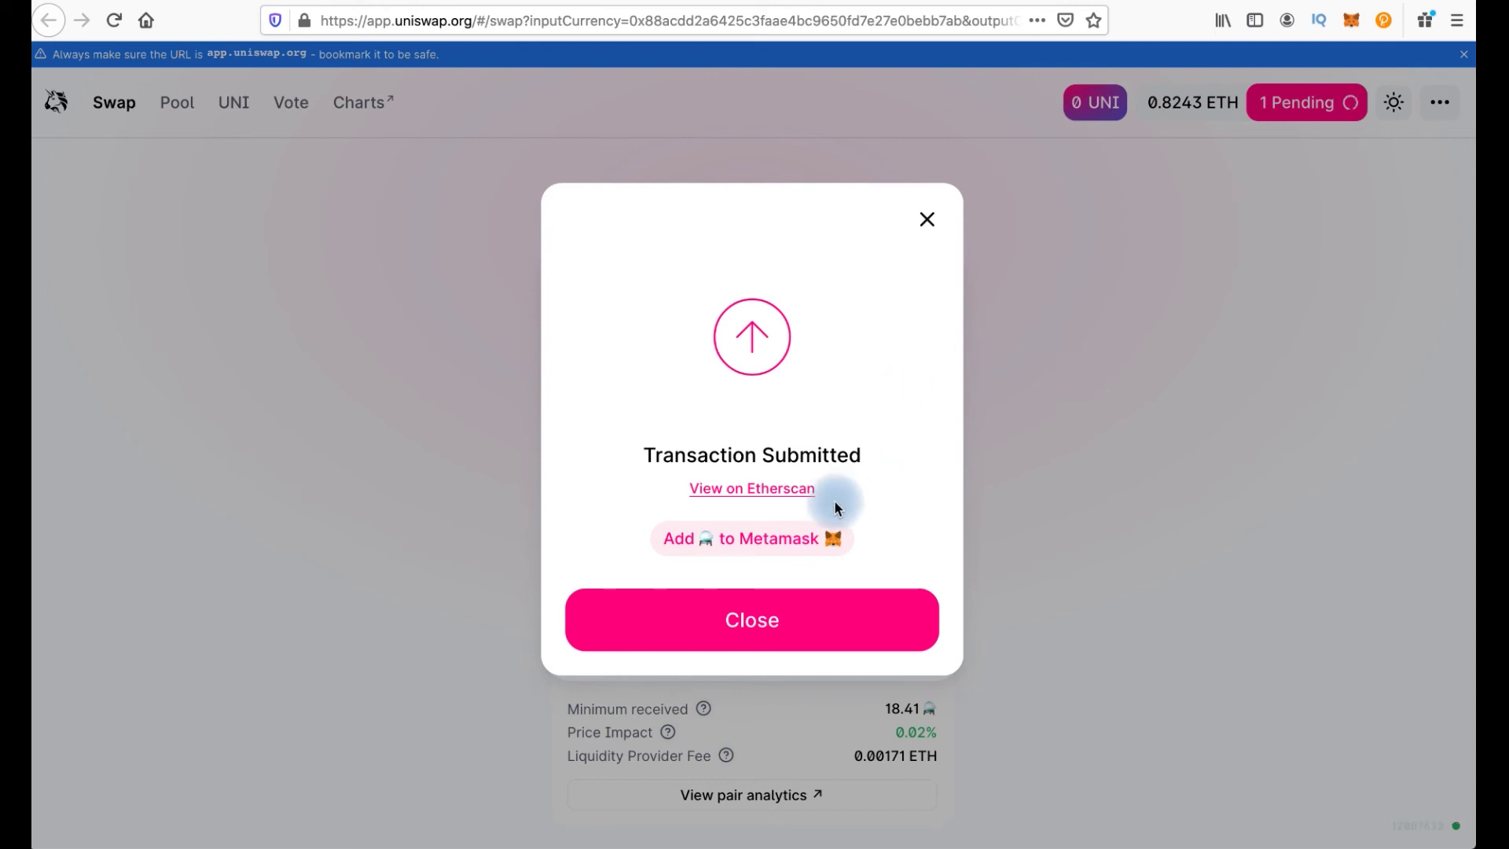
Step: Add the Alchemist token to MetaMask, close the submitted notice, and go back to the pair page
click(801, 540)
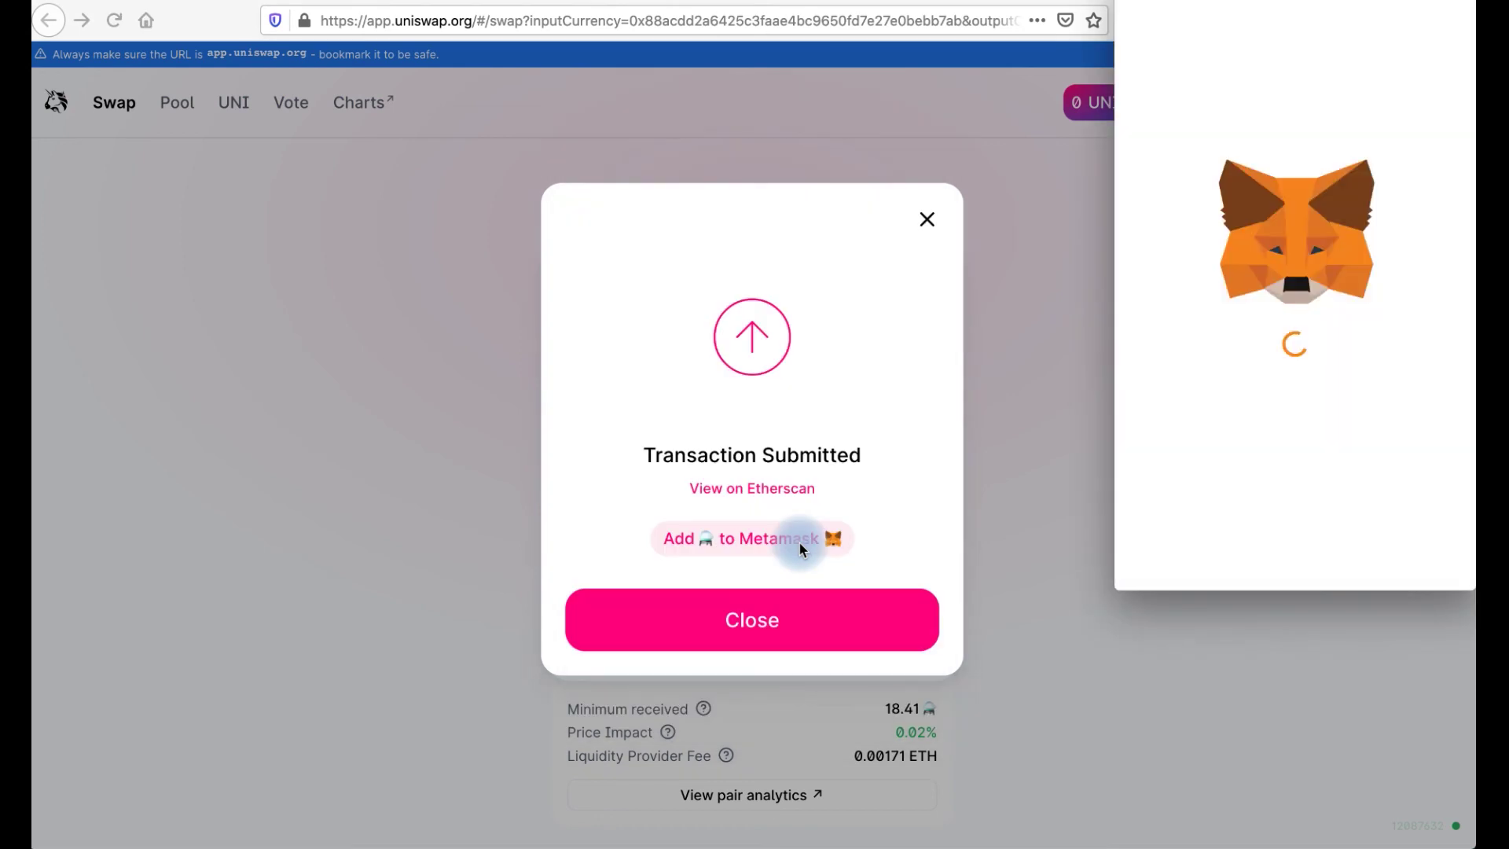
click(1200, 389)
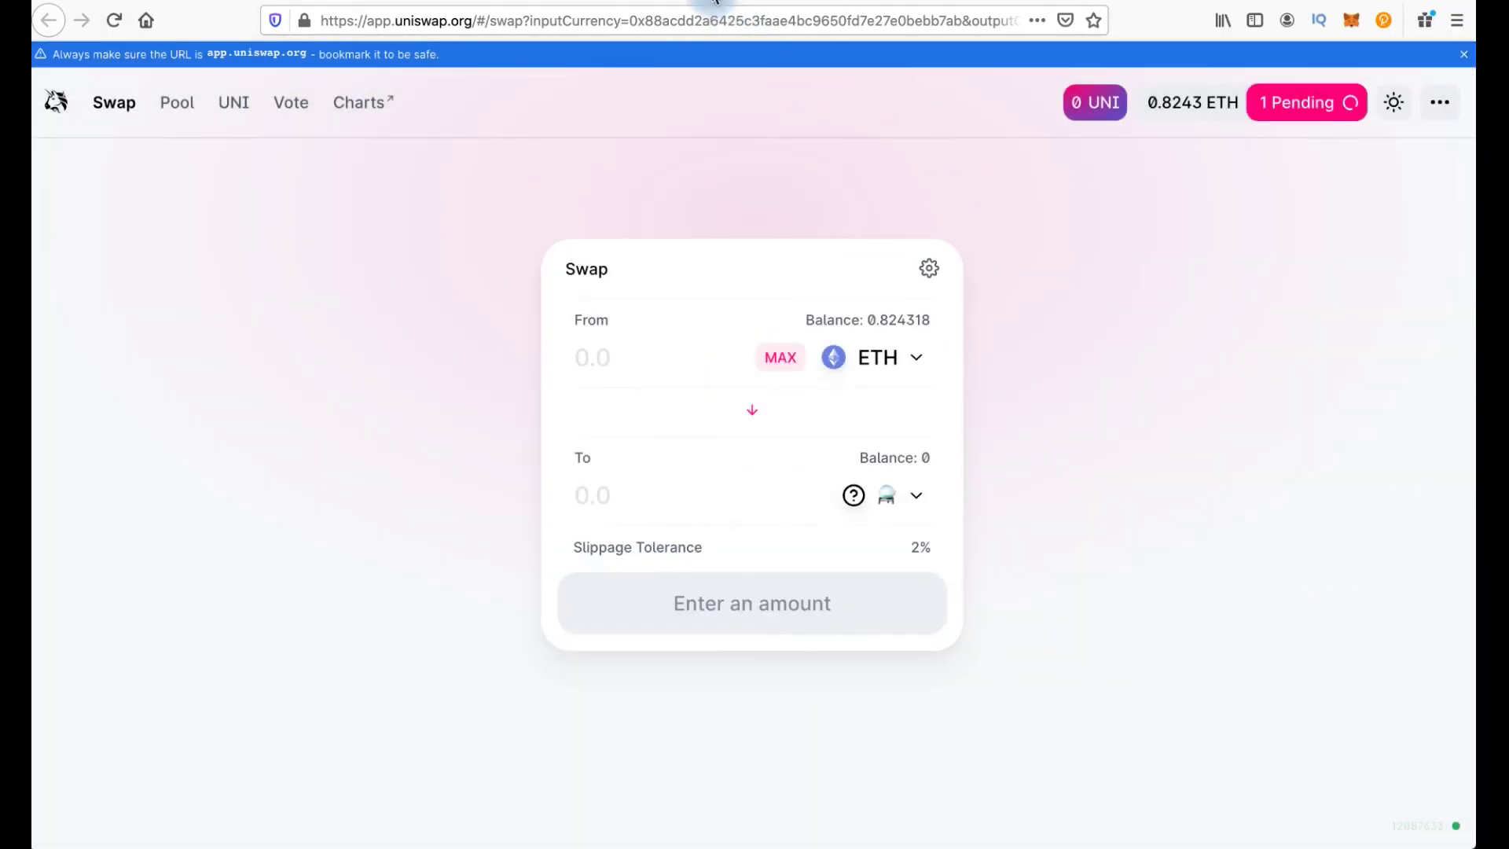
key(alt+Left)
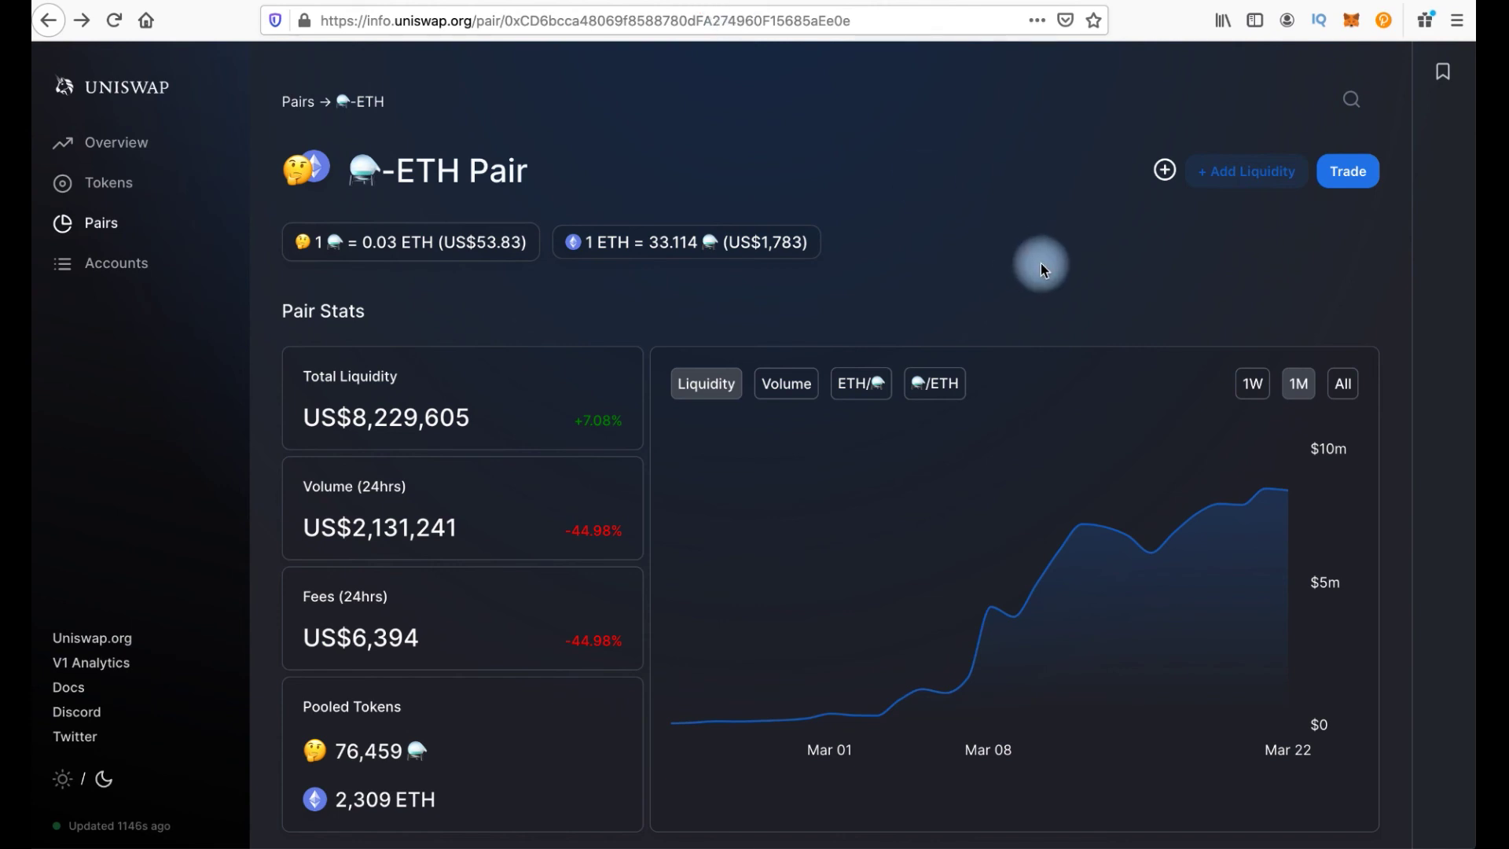
Step: View the Alchemist token page, acknowledge its safety alert, and return to the analytics overview
click(374, 181)
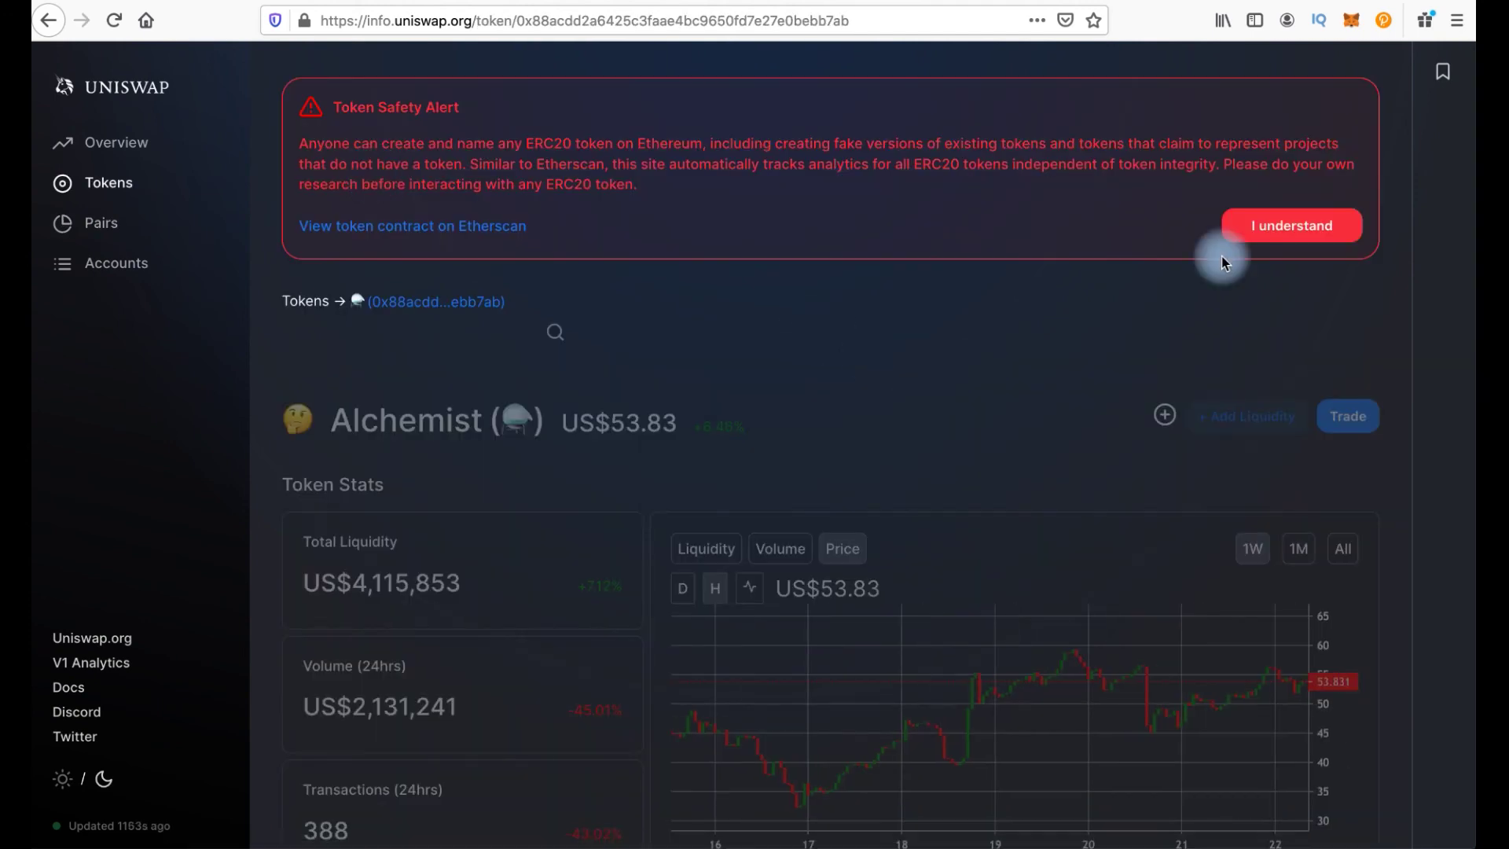
click(1279, 226)
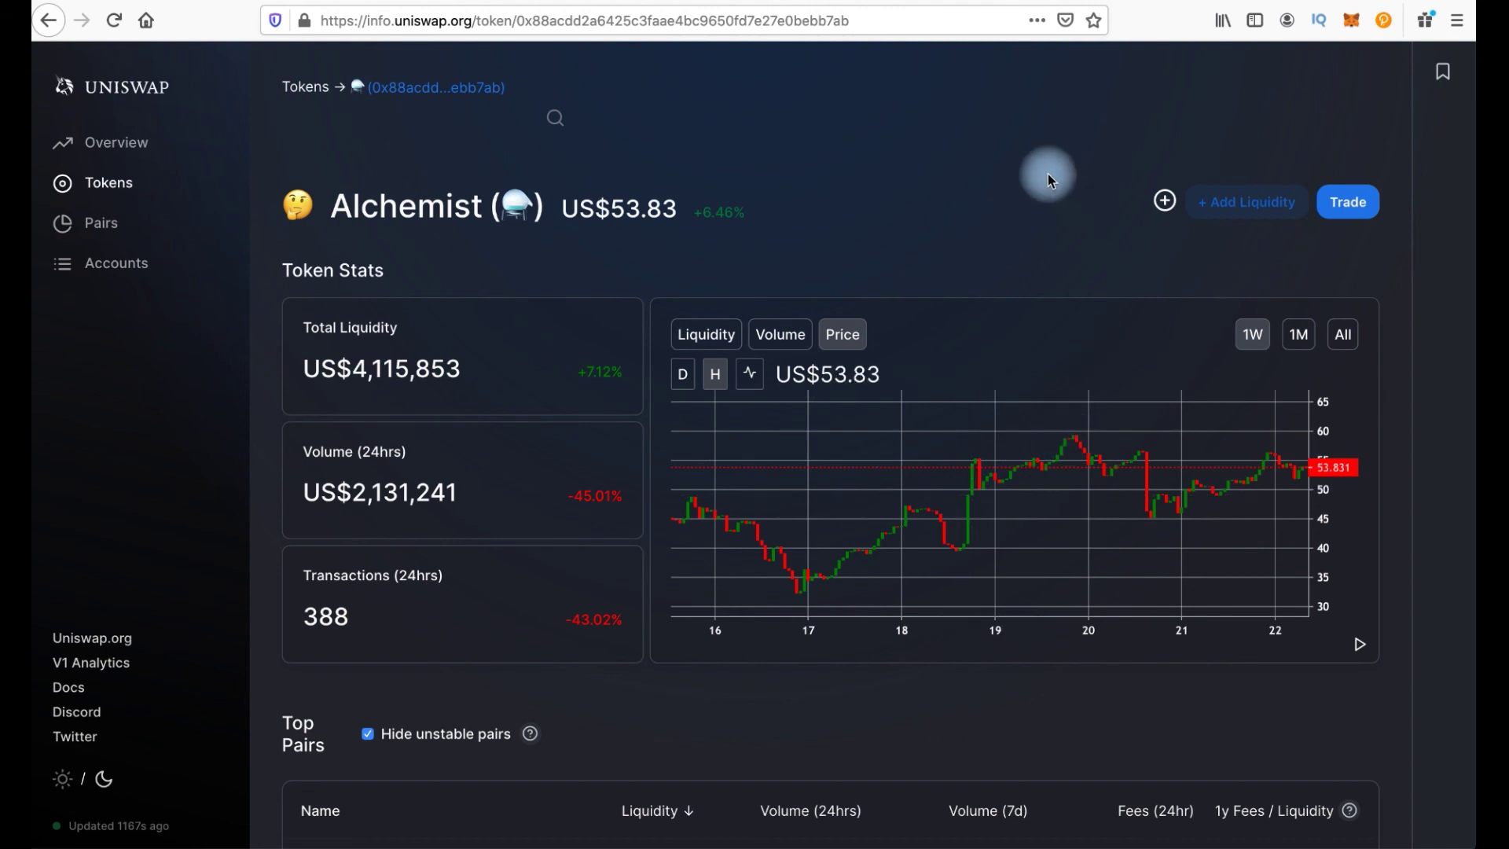
click(106, 142)
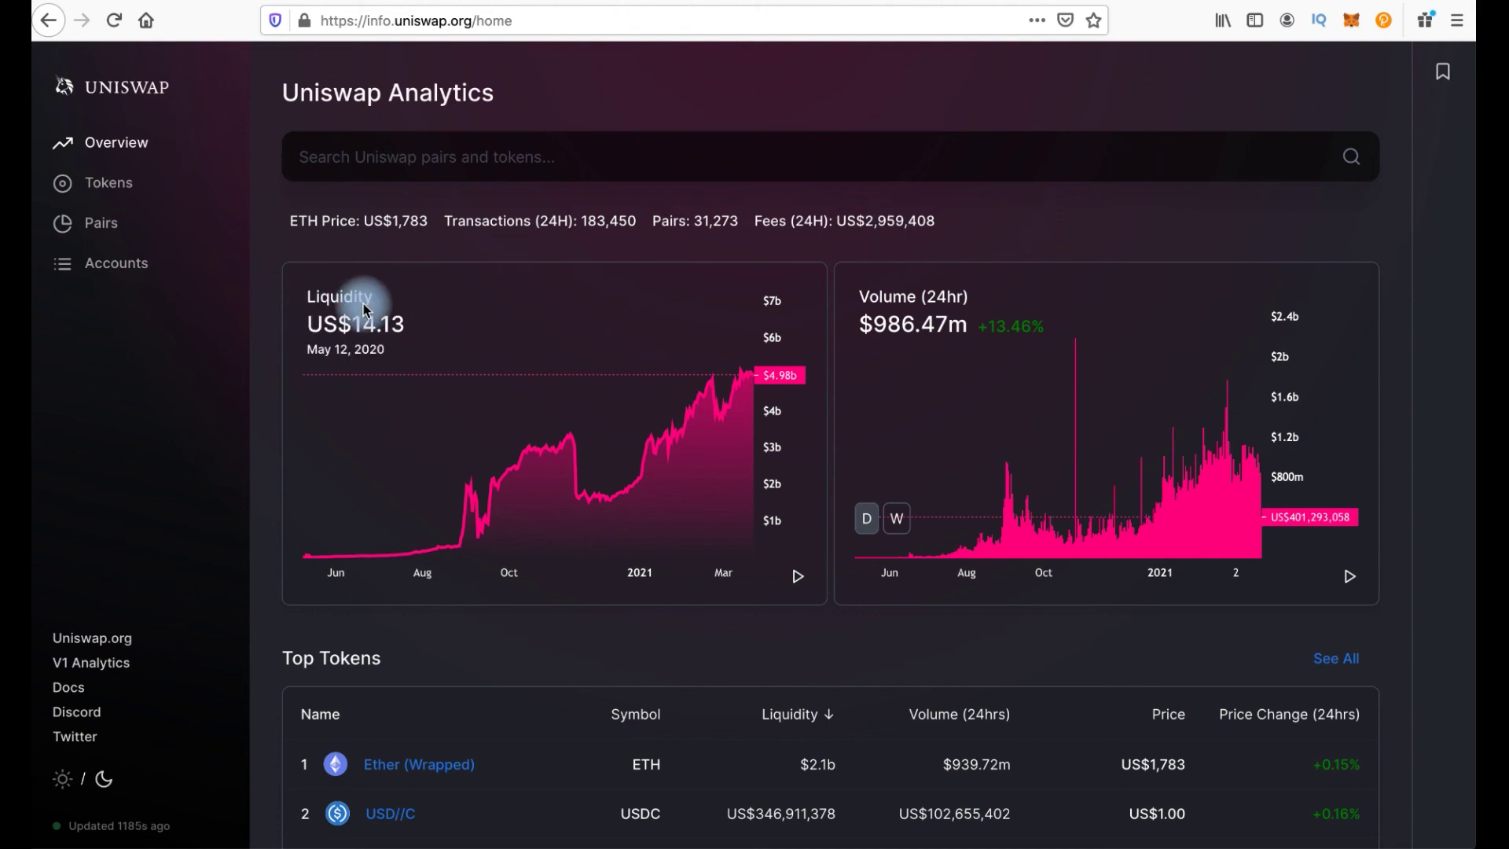
Step: Search for Orion Protocol and browse its ORN-ETH and ORN-USDT pairs and recent transactions
click(404, 159)
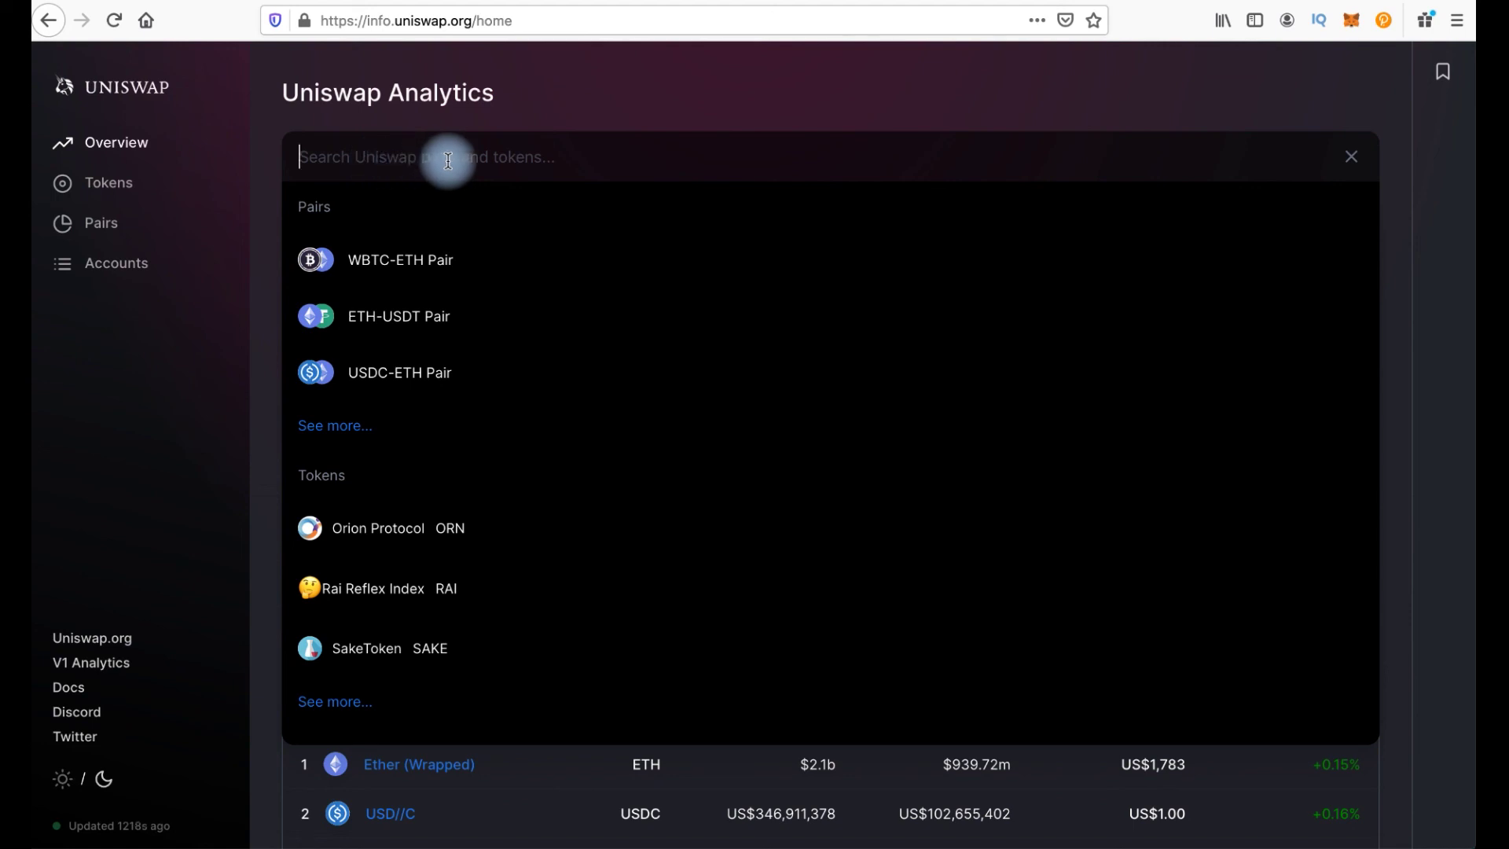
click(405, 530)
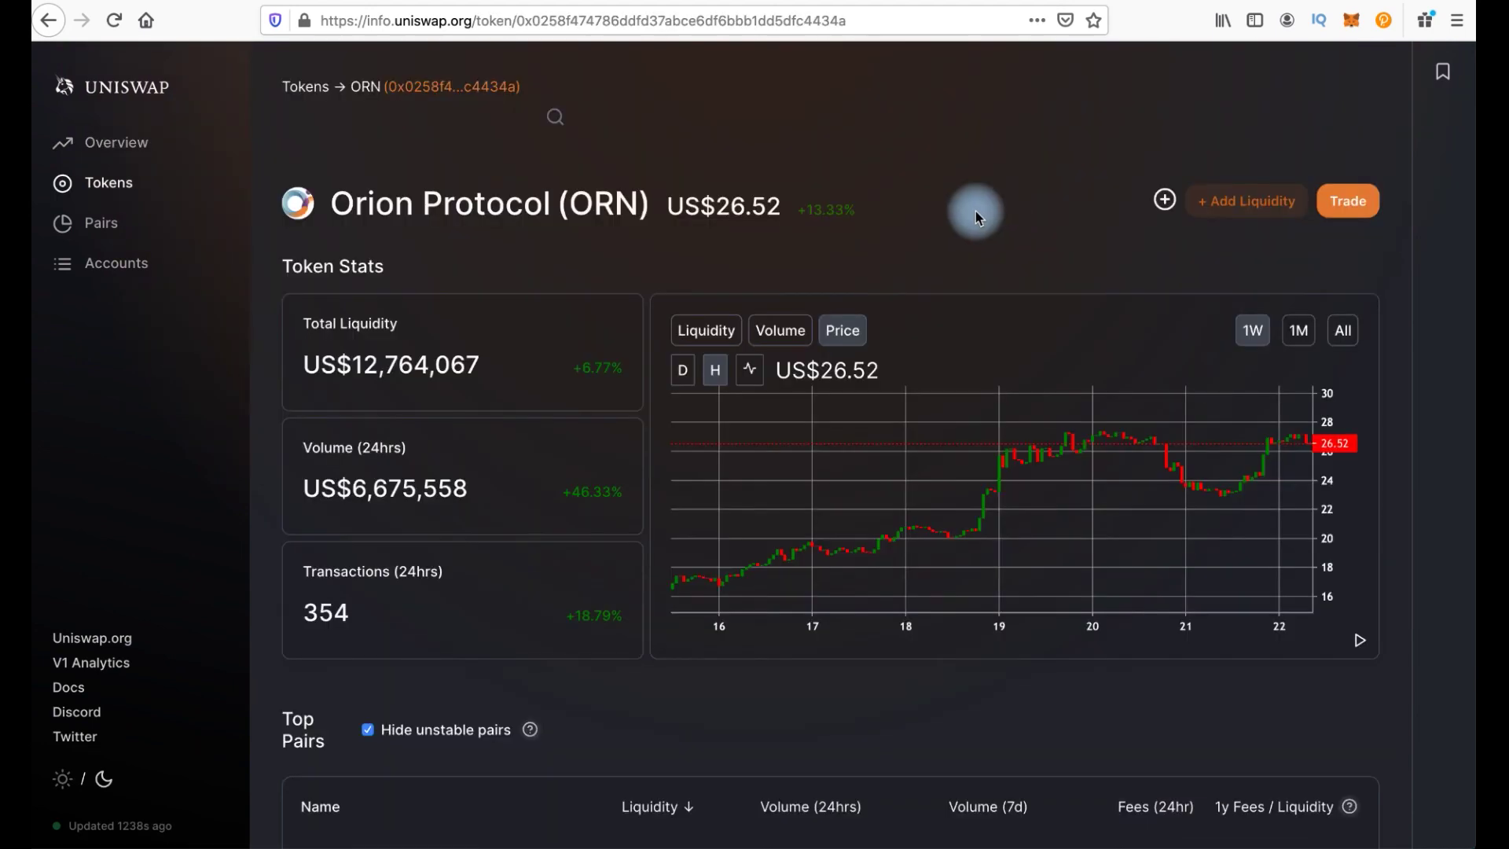
scroll(692, 267, down, 3)
scroll(550, 613, down, 3)
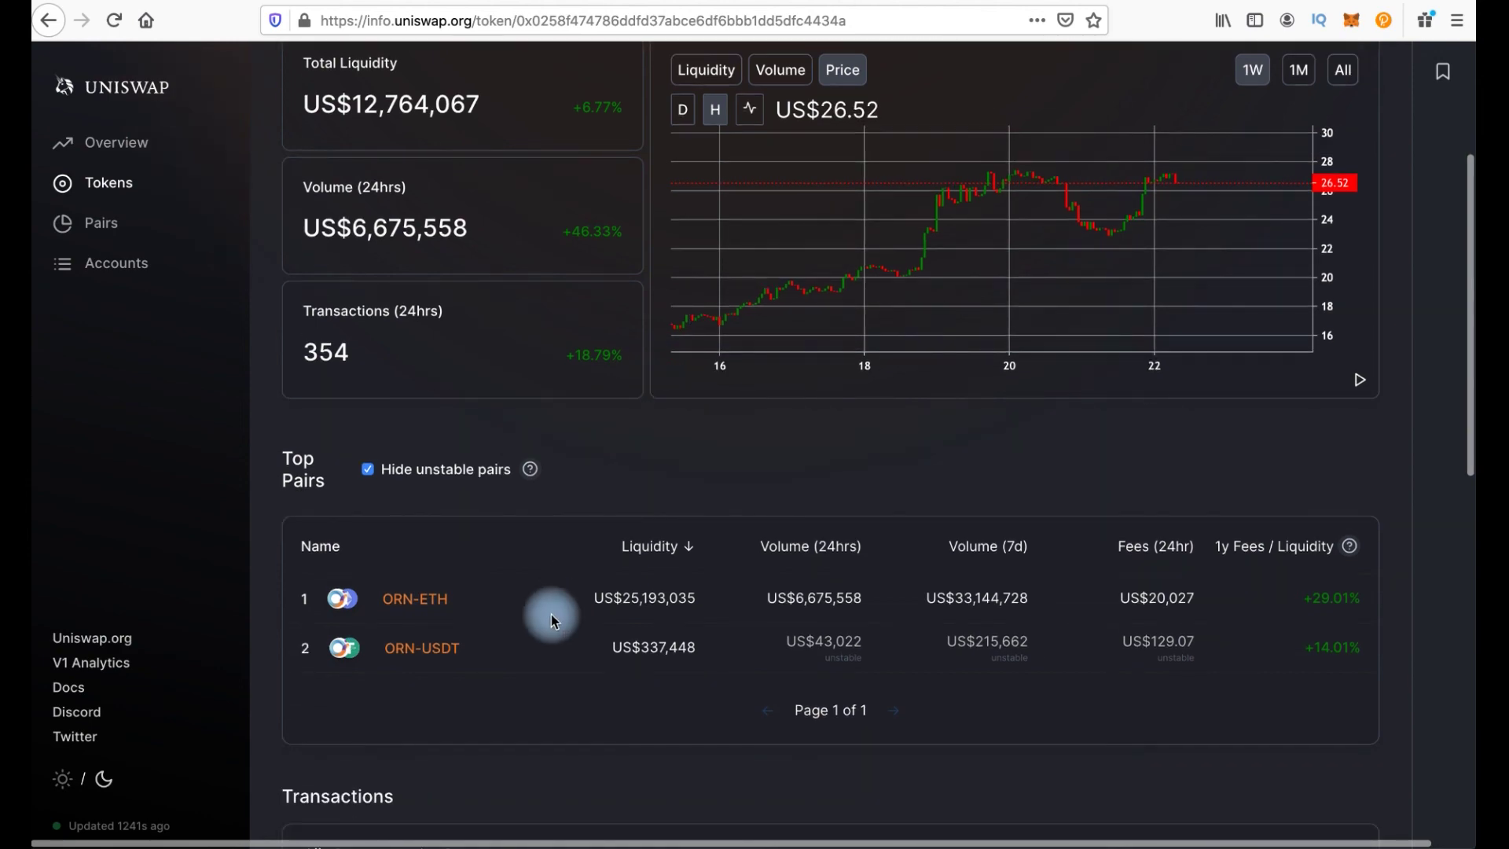
scroll(562, 646, down, 2)
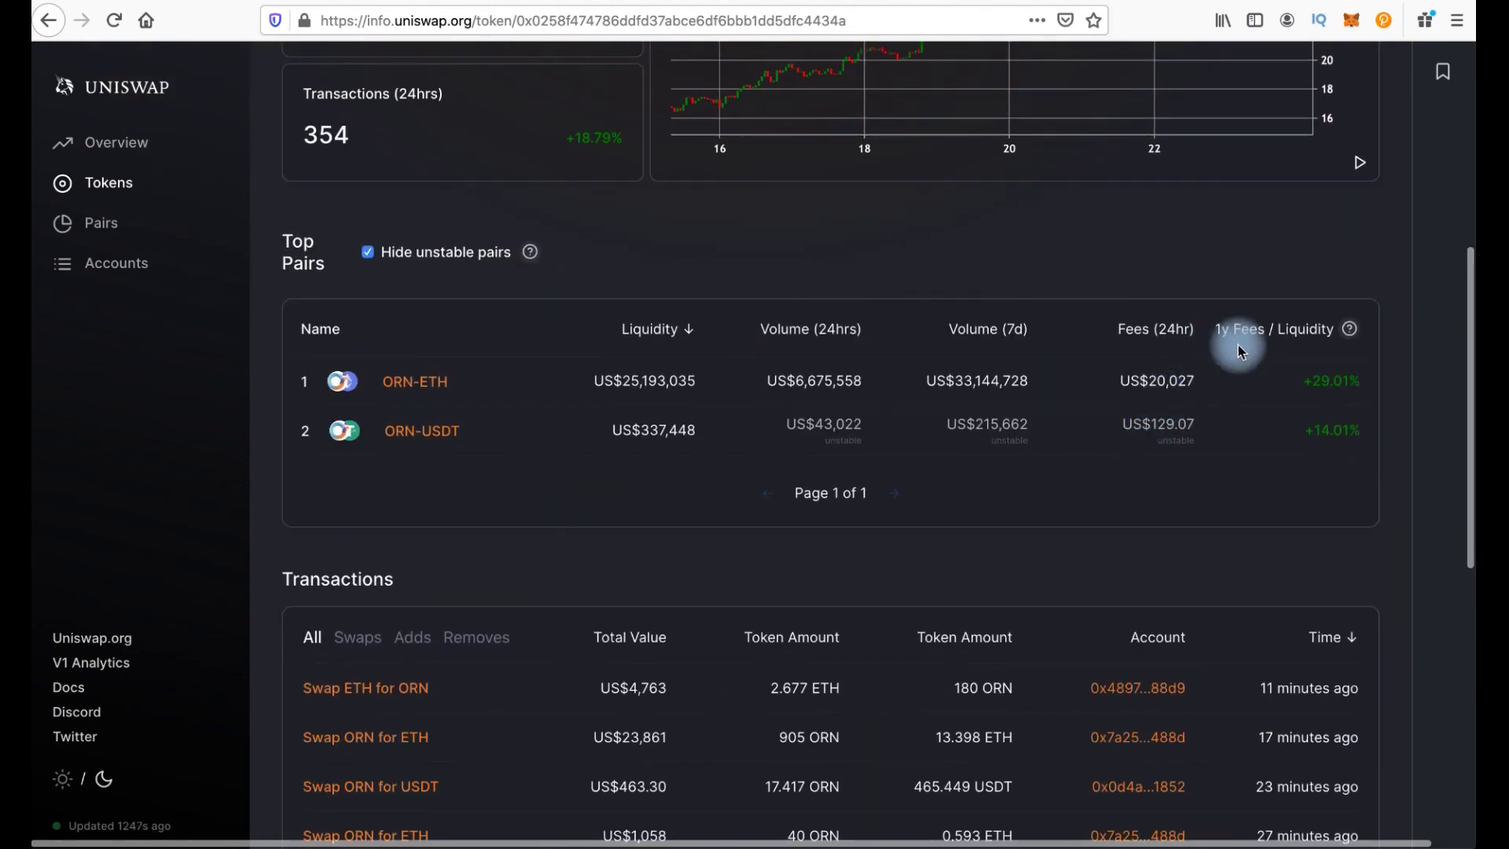
mouse_move(1346, 329)
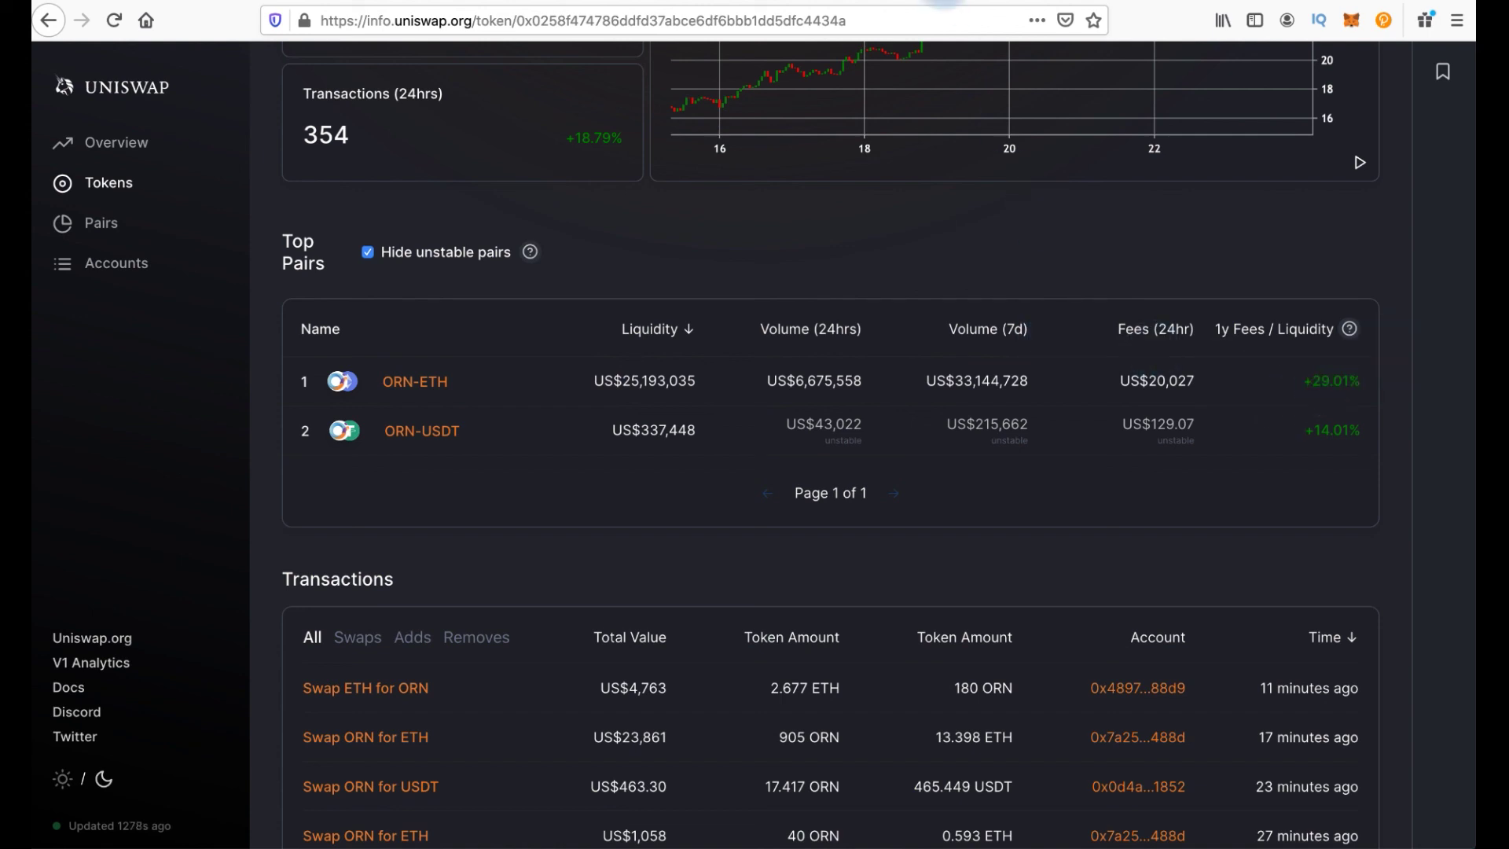
click(942, 2)
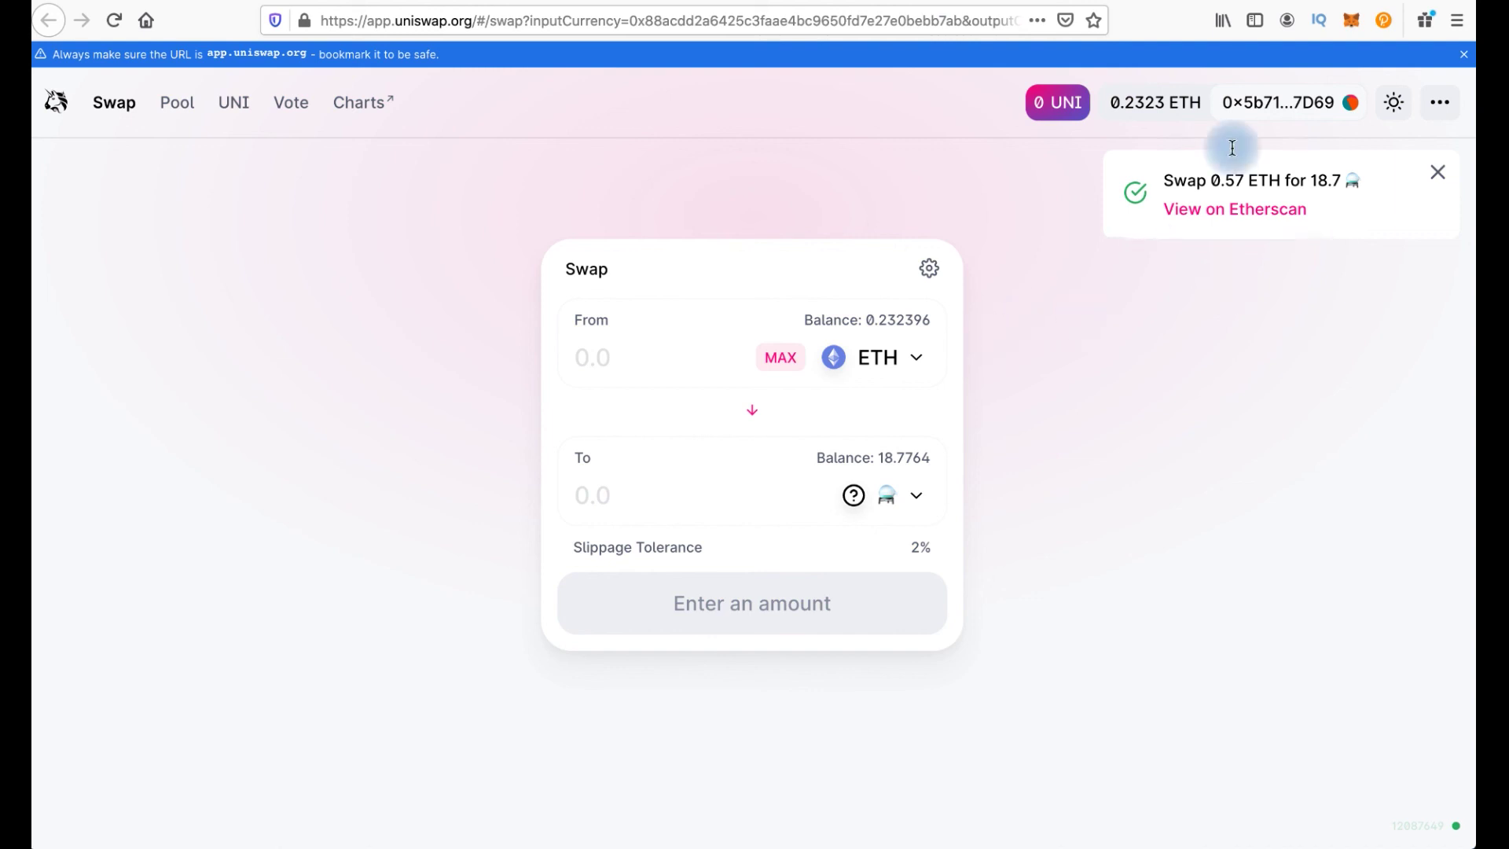
Step: Check MetaMask's assets list for the 0.2324 ETH and 18.776 Alchemist token balances
click(1351, 32)
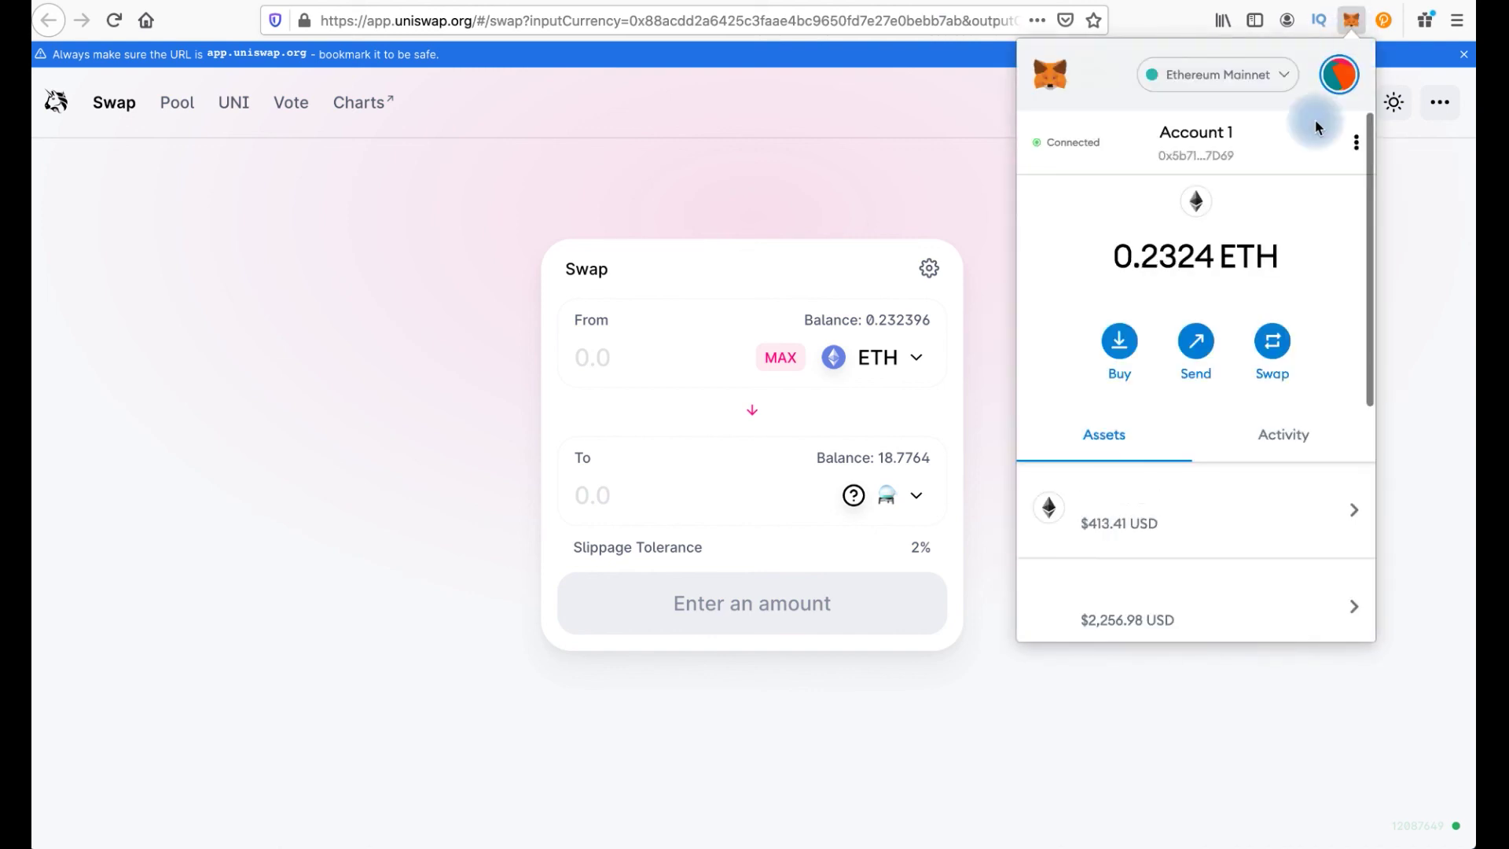
scroll(1271, 338, down, 5)
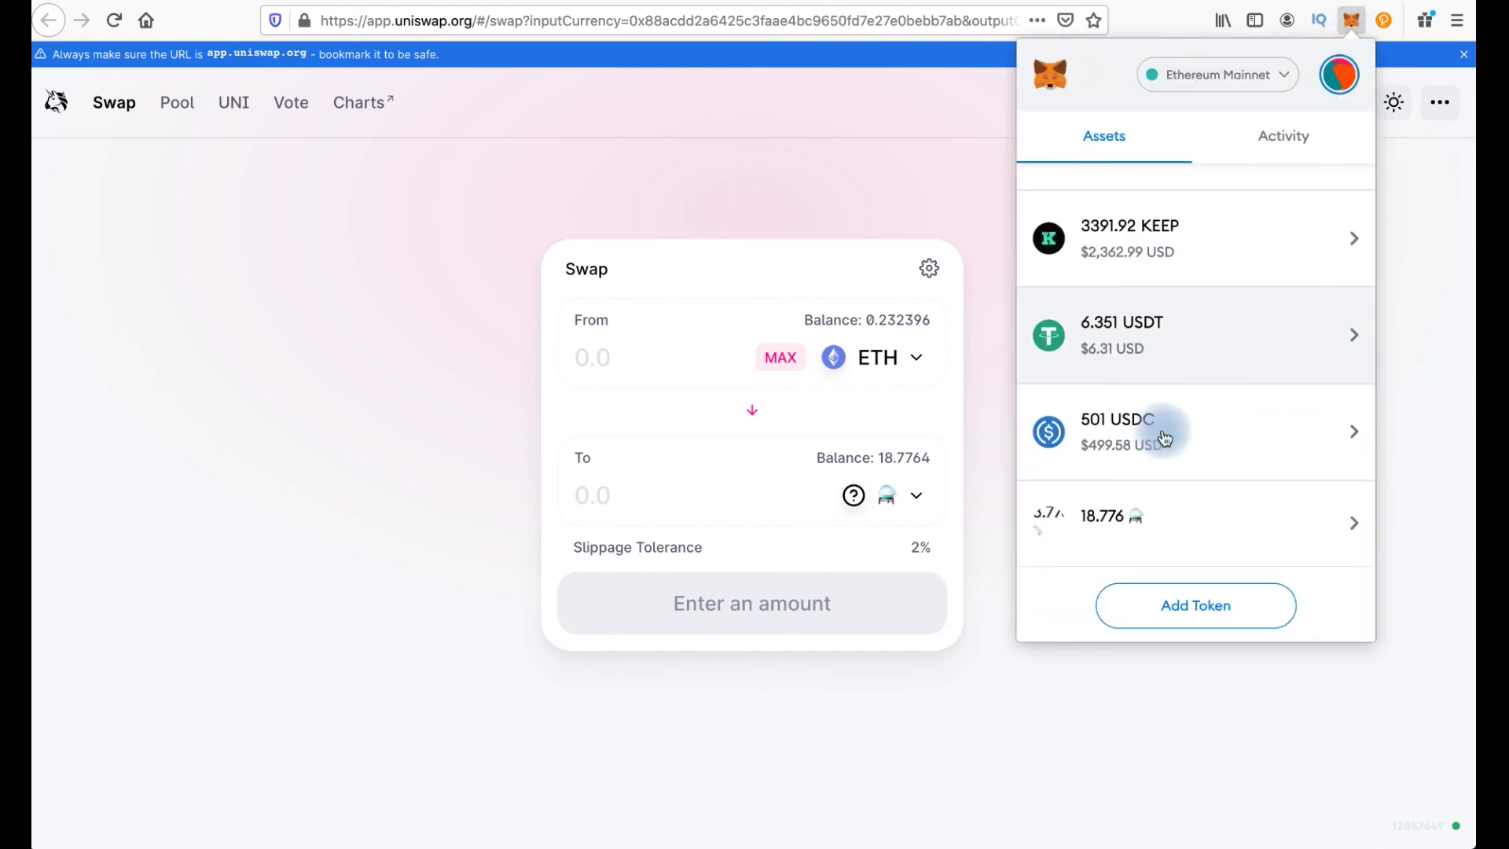